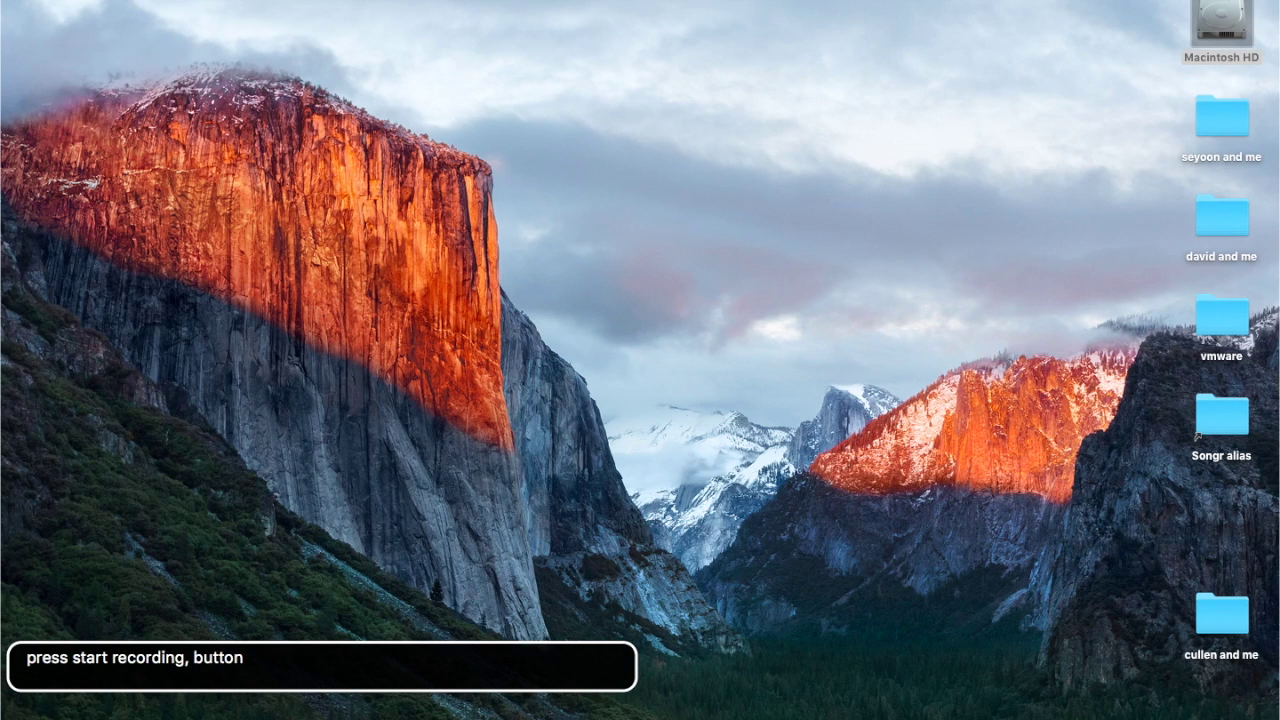
Adjust the system sound volume near its maximum level
key("XF86AudioRaiseVolume")
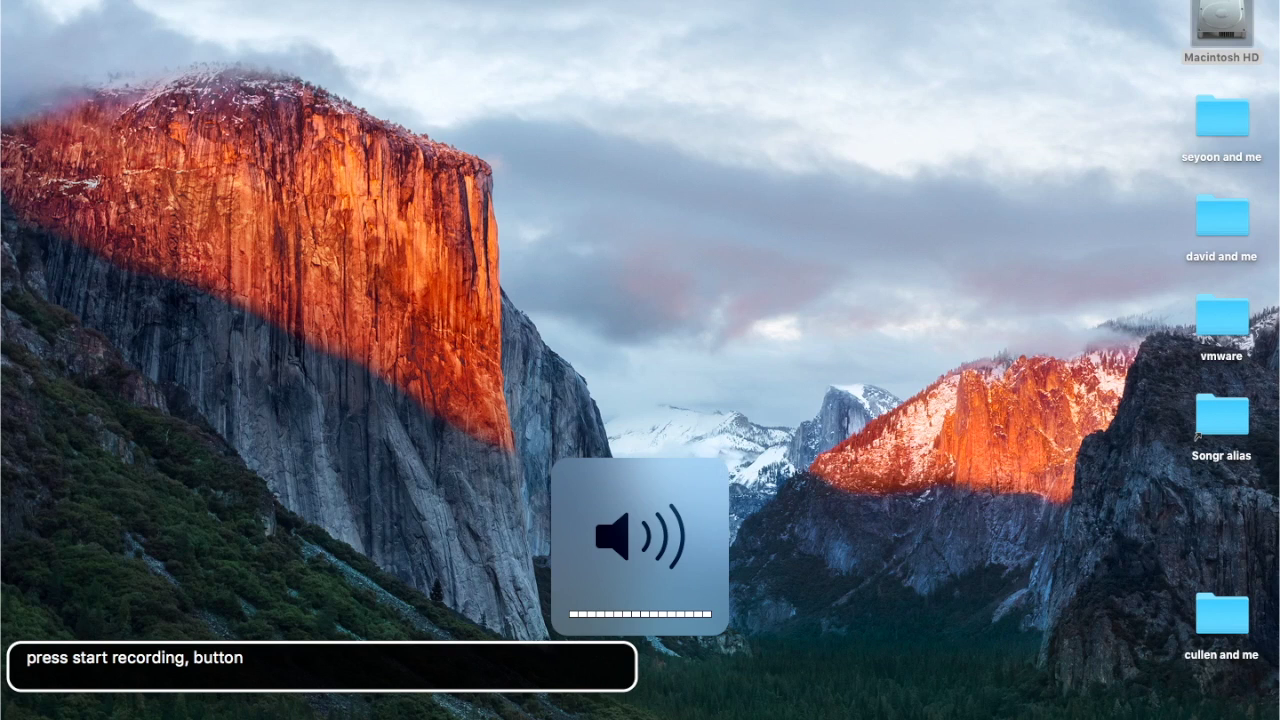
key("XF86AudioLowerVolume")
key("XF86AudioLowerVolume")
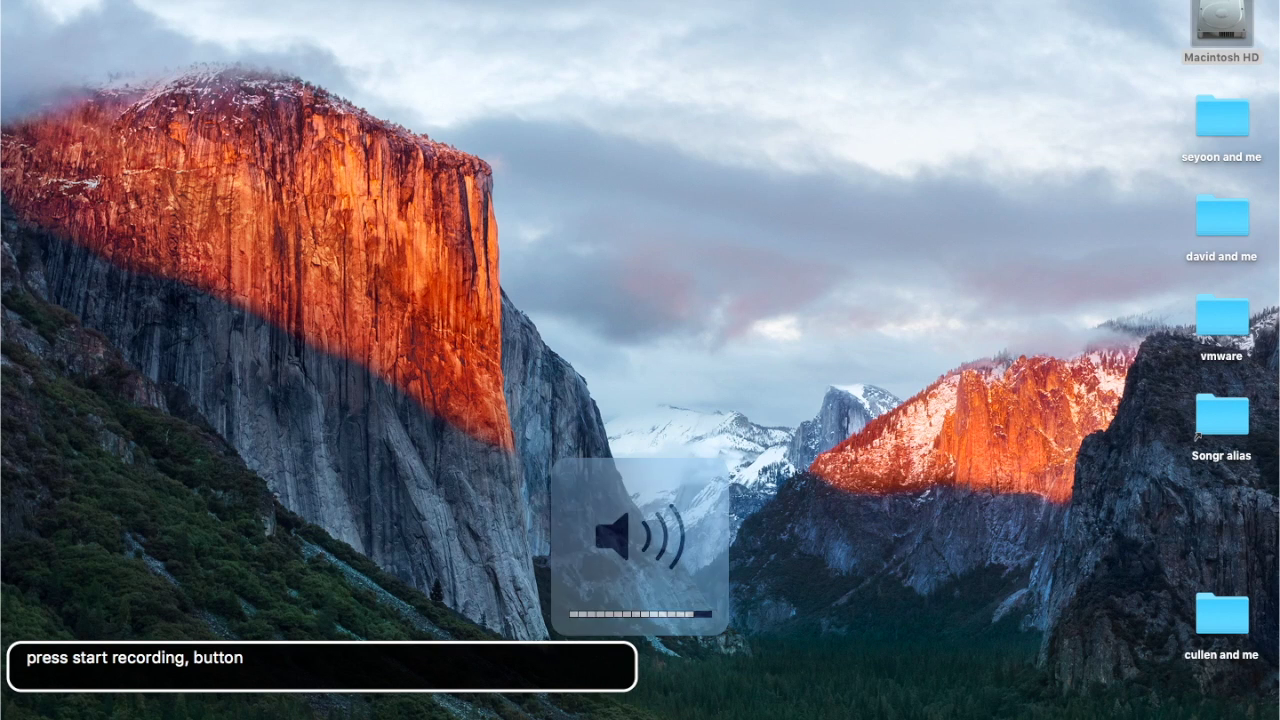
key("XF86AudioLowerVolume")
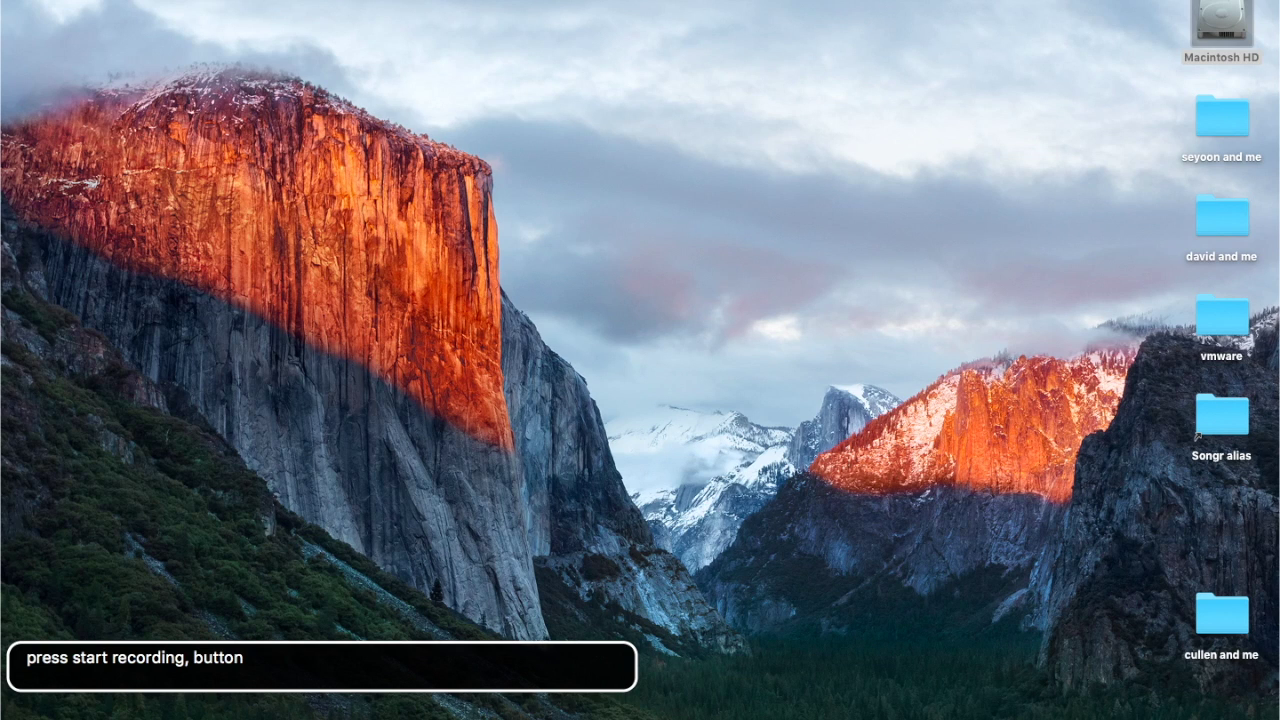
key("XF86AudioRaiseVolume")
Move the VoiceOver cursor to the Dock and turn Quick Nav on
key("ctrl+alt+d")
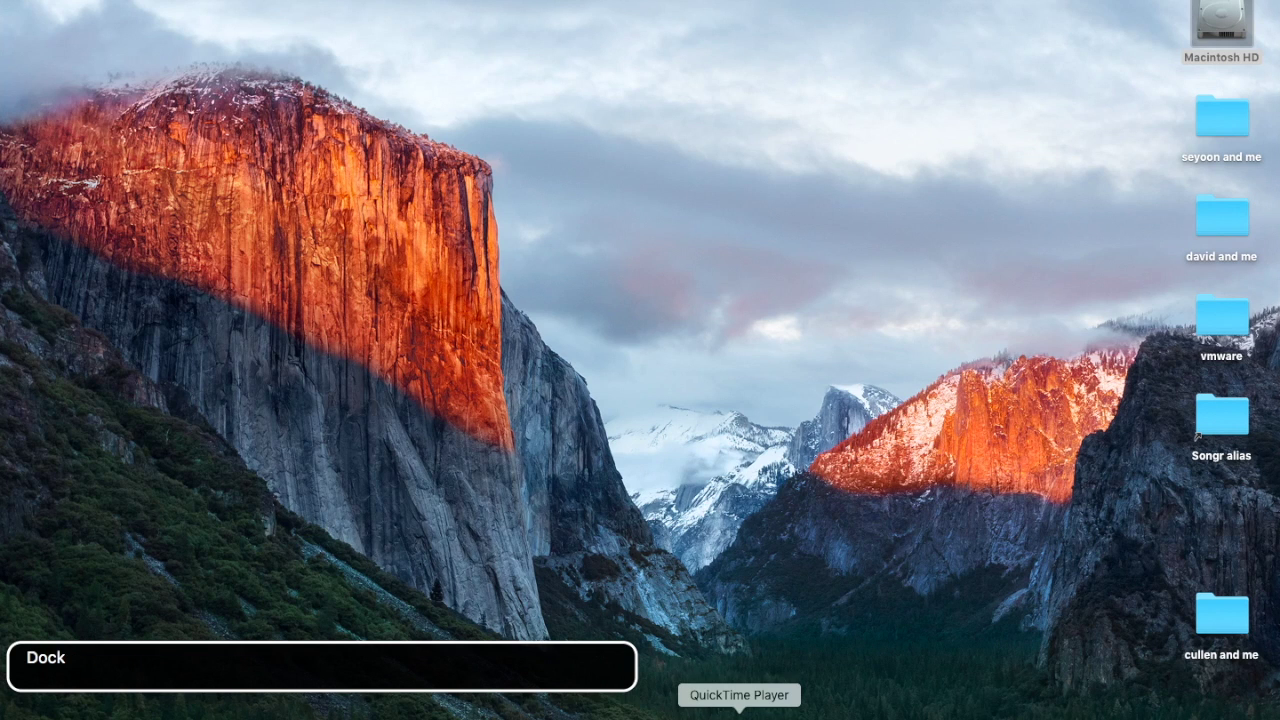
key("Left+Right")
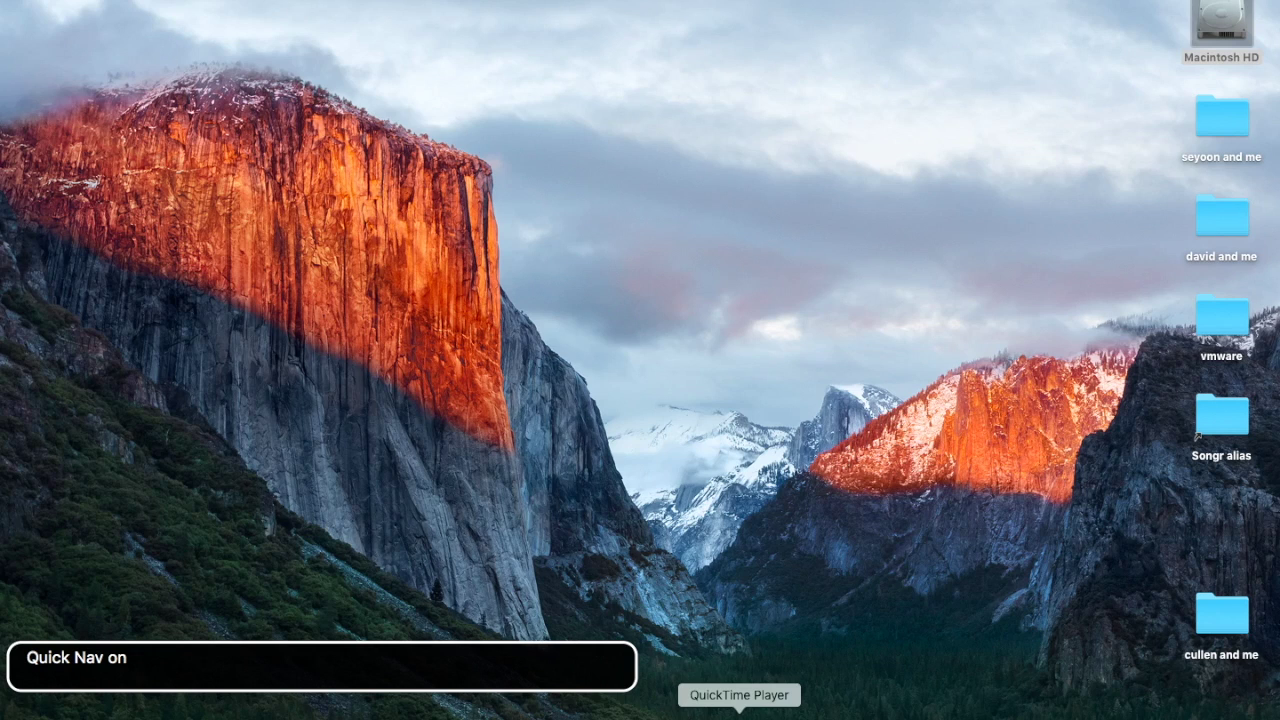
Turn VoiceOver off and on again, then visit the Dock and return to the desktop
key("super+F5")
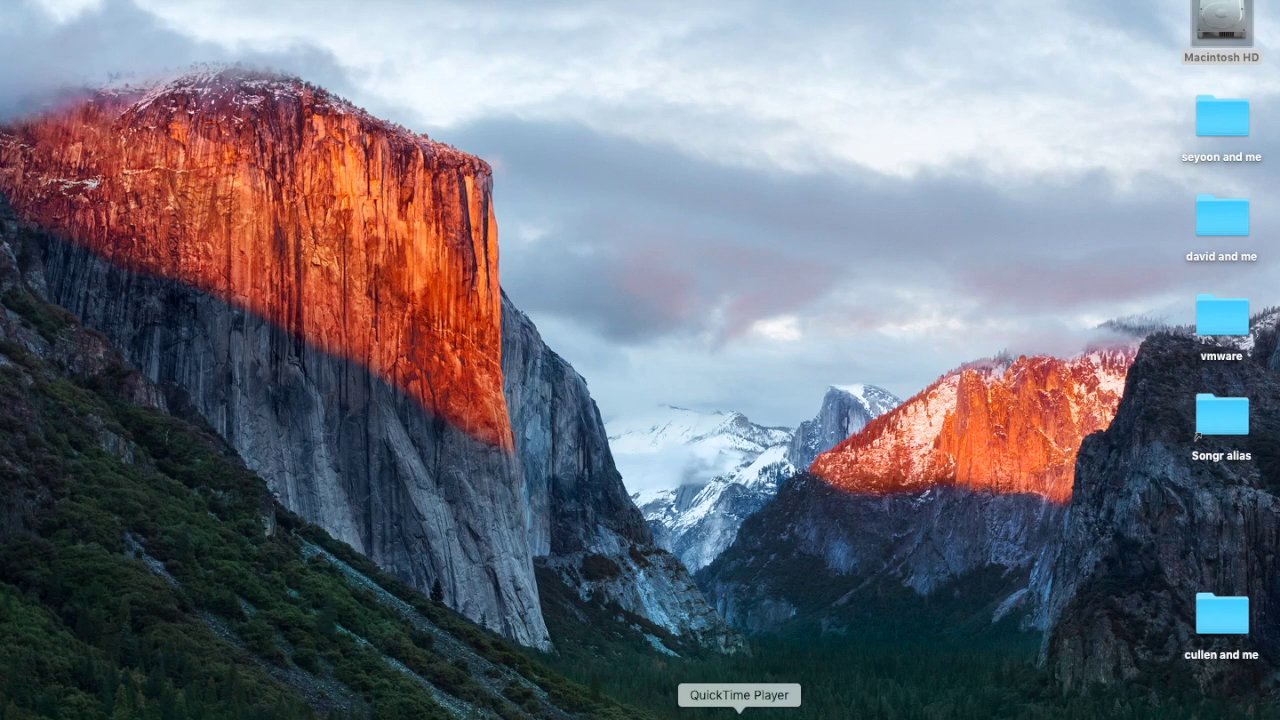
key("super+F5")
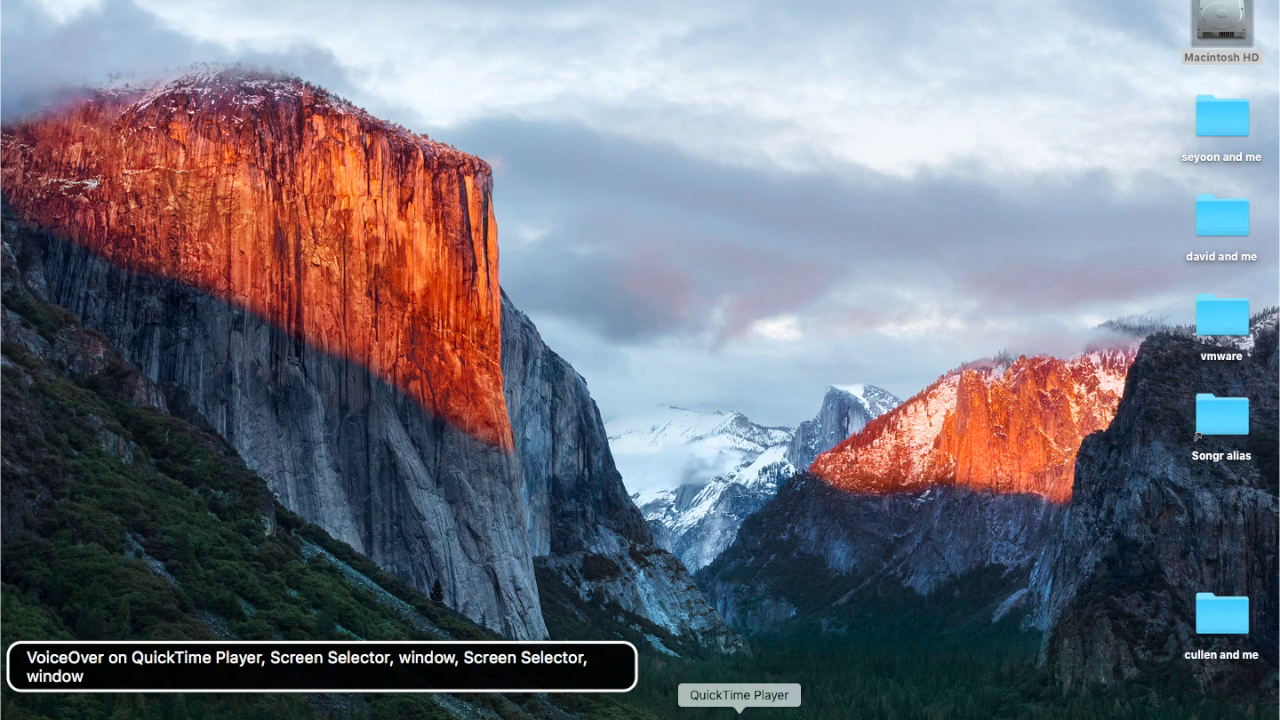
key("ctrl+alt+d")
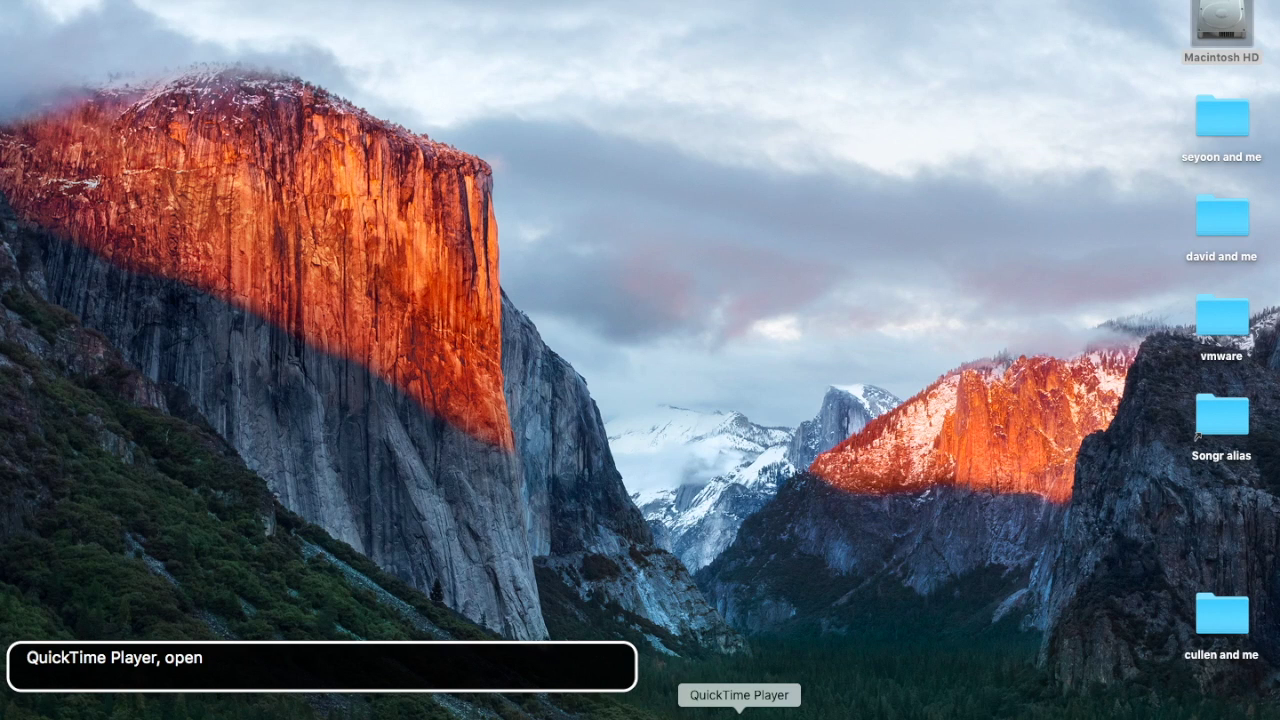
key("Escape")
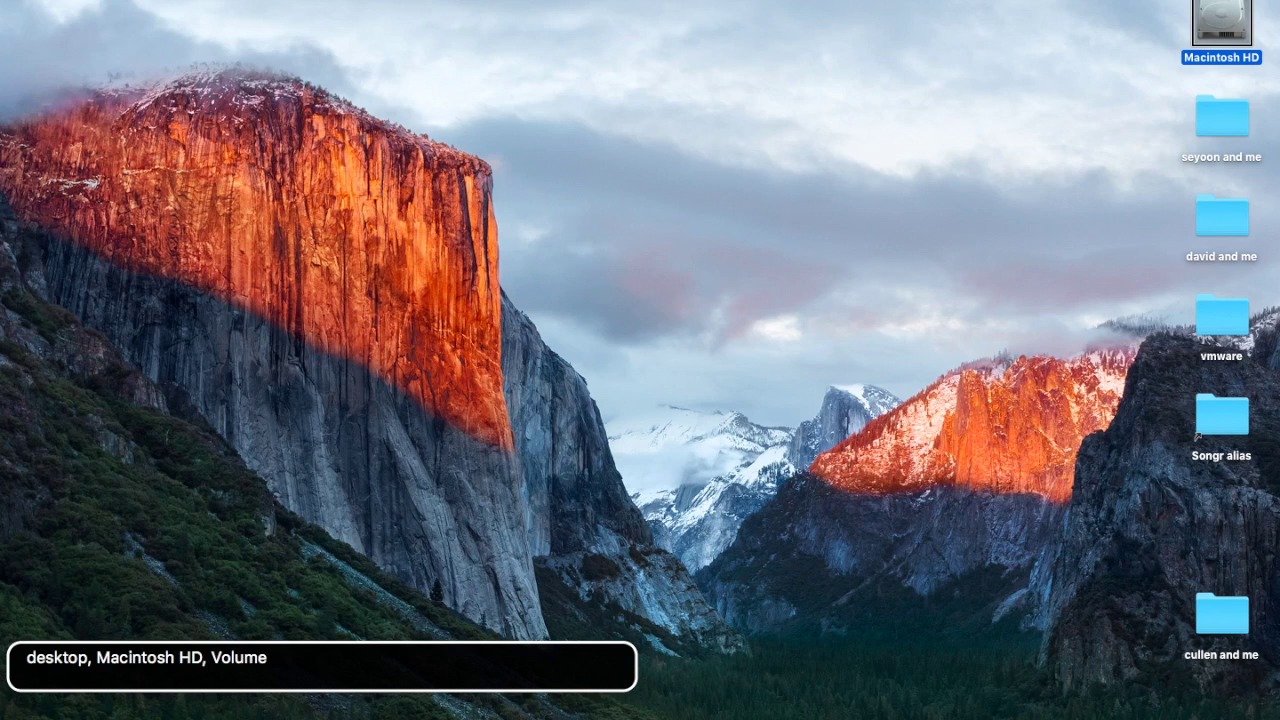
Switch the Quick Nav rotor to Navigation and turn Trackpad Commander off
key("Up+Right")
key("Up+Right")
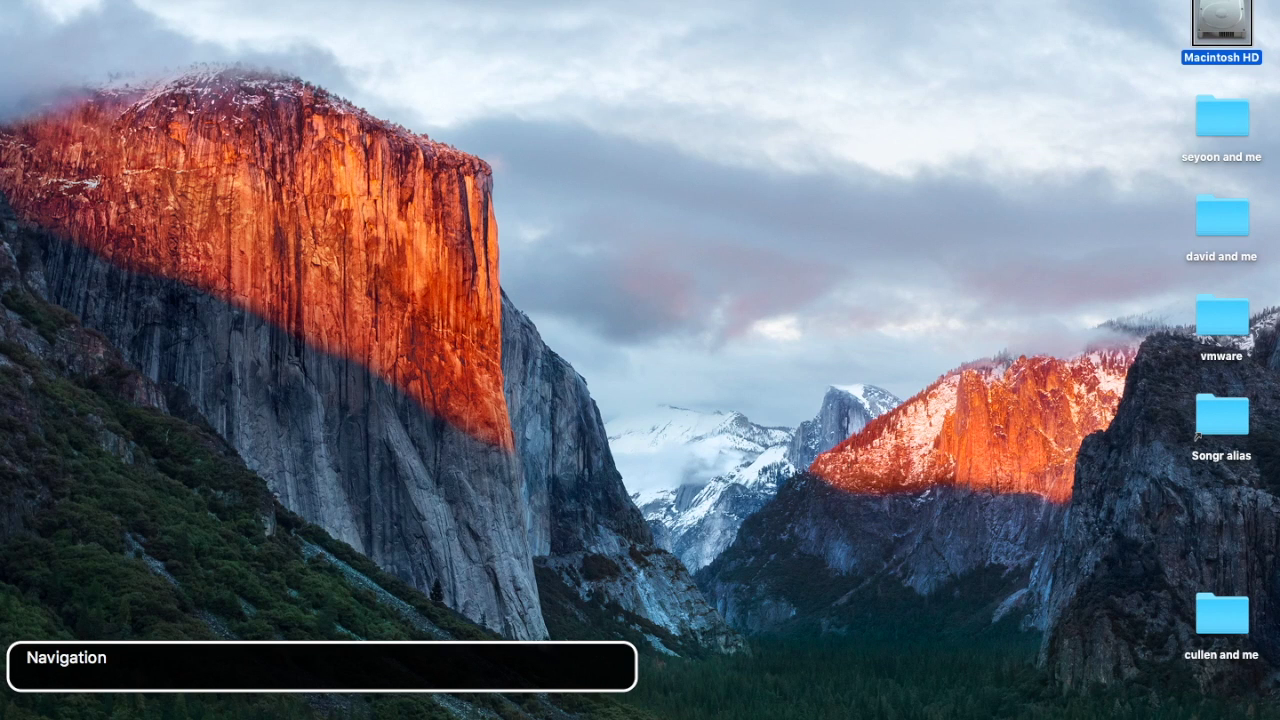
key("ctrl+alt")
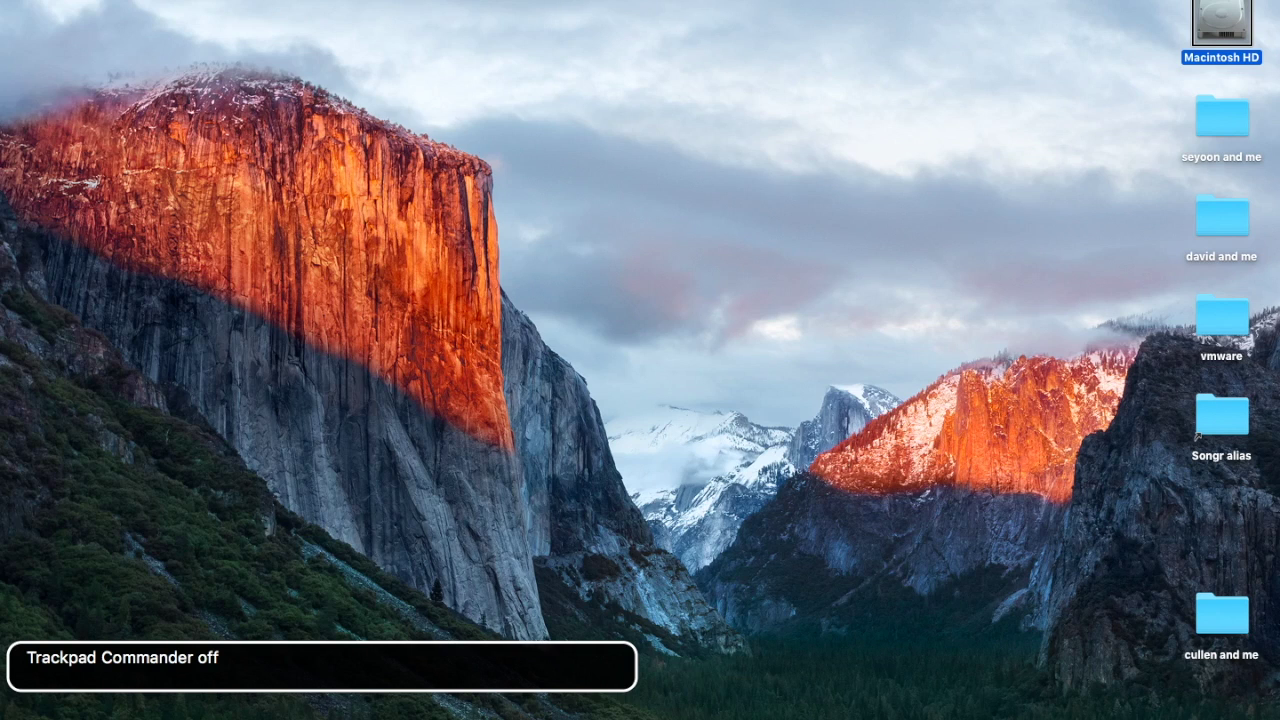
key("ctrl+alt")
Move the VoiceOver cursor between the Dock, the menu bar and the desktop, ending on the Macintosh HD volume
key("ctrl+alt+d")
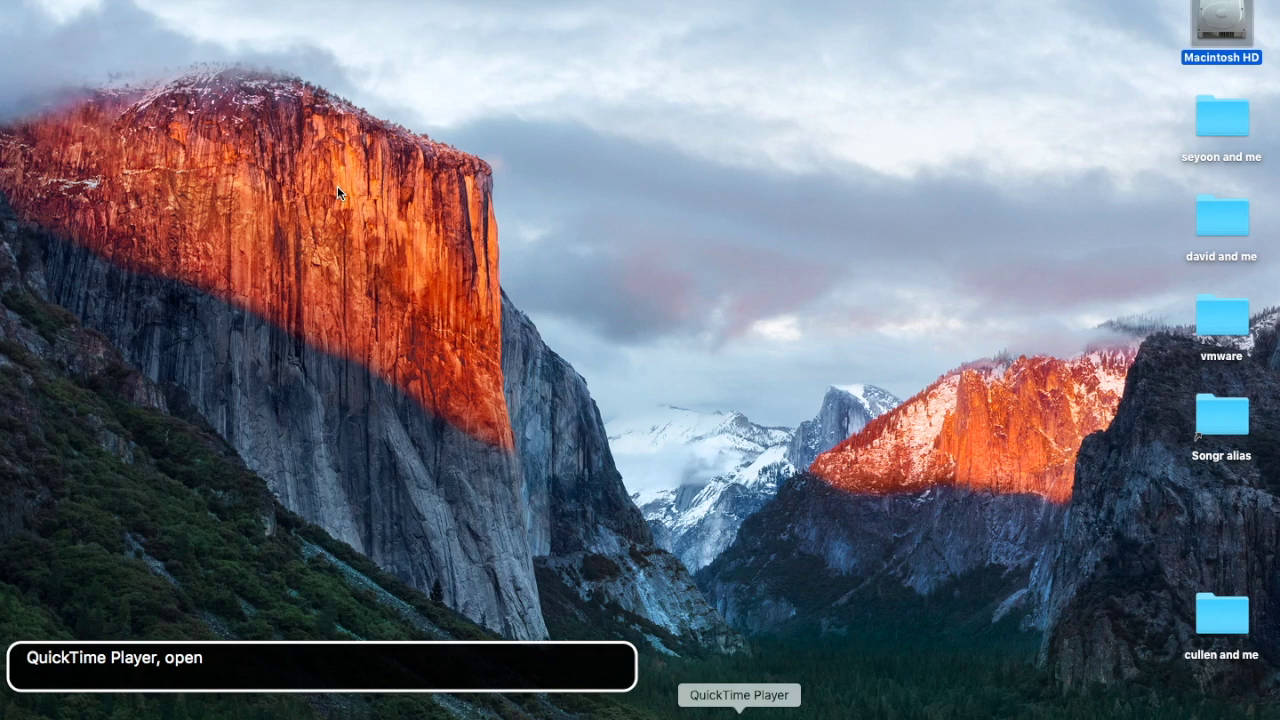
key("ctrl+alt+m")
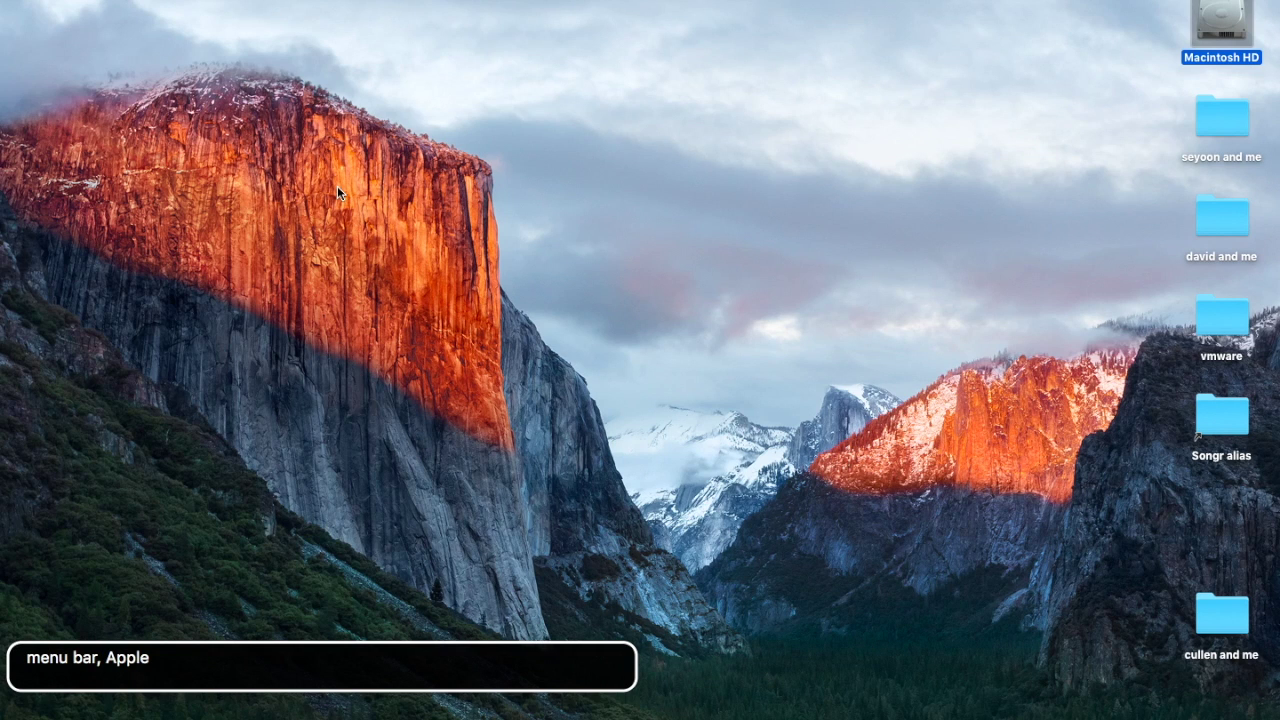
key("ctrl+alt+shift+d")
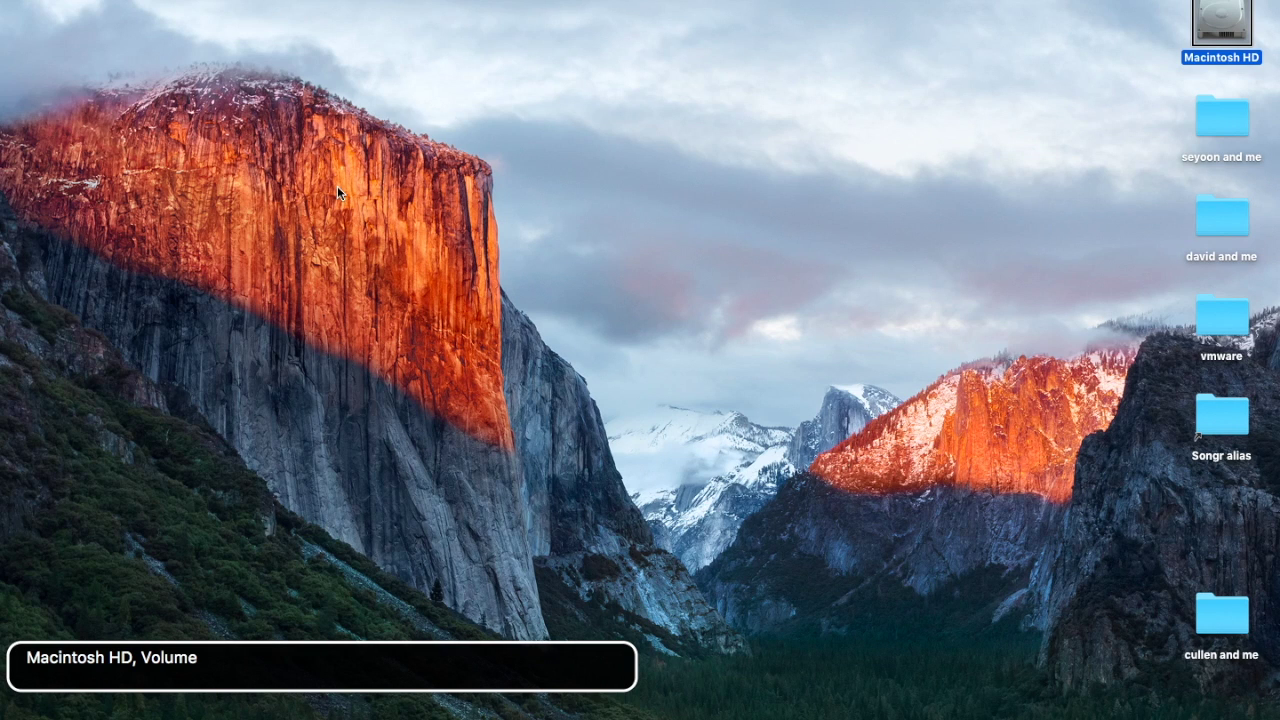
key("ctrl+alt+m")
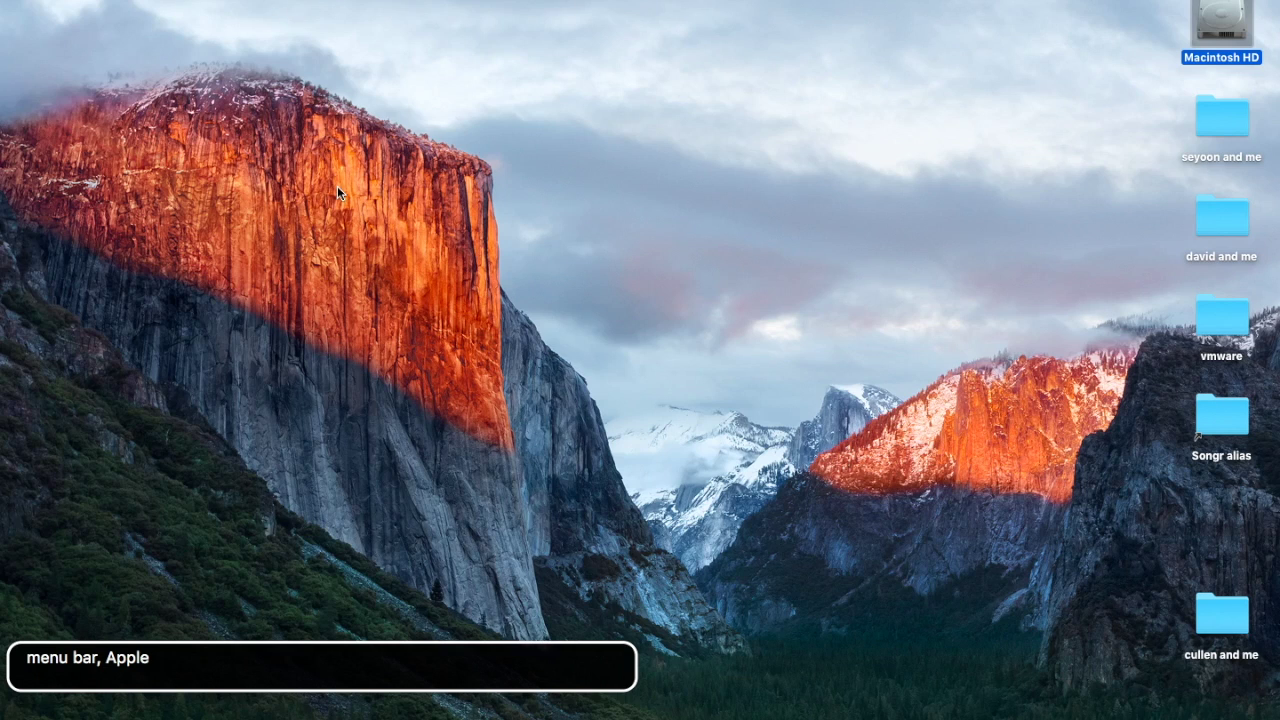
key("Escape")
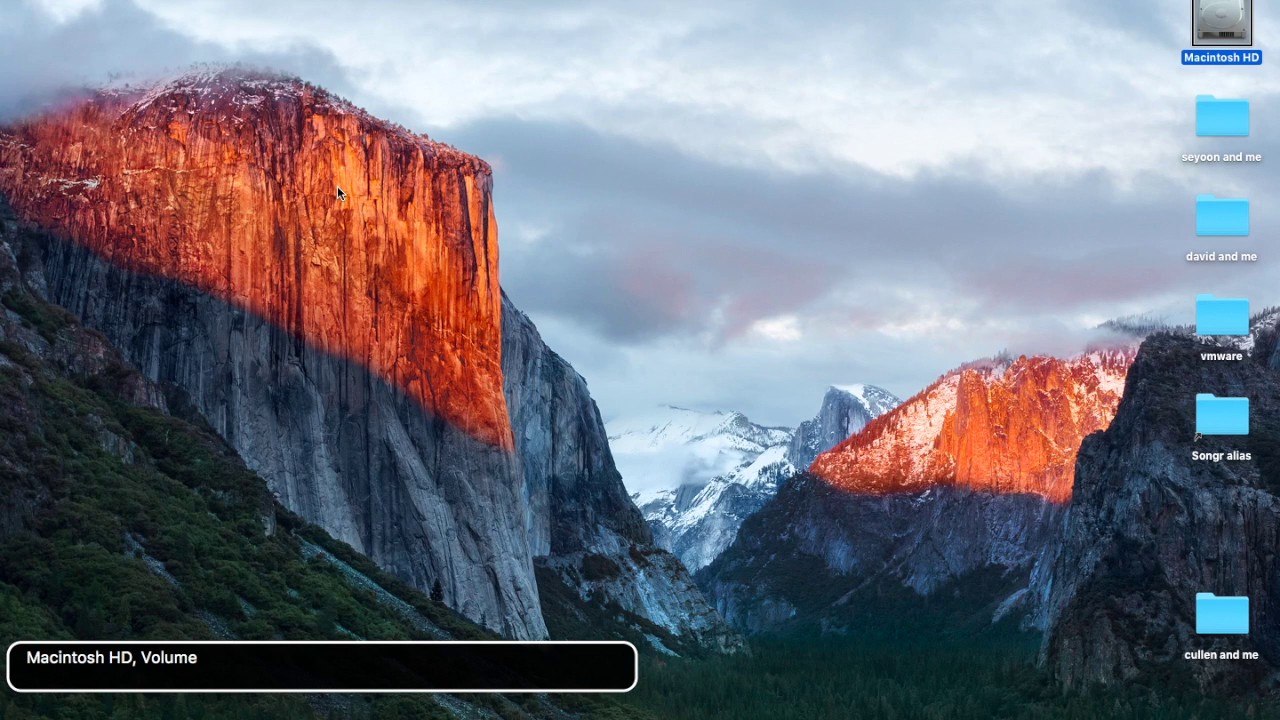
Start VoiceOver keyboard help and hear the descriptions of the mouse click and double-click commands
key("ctrl+alt+k")
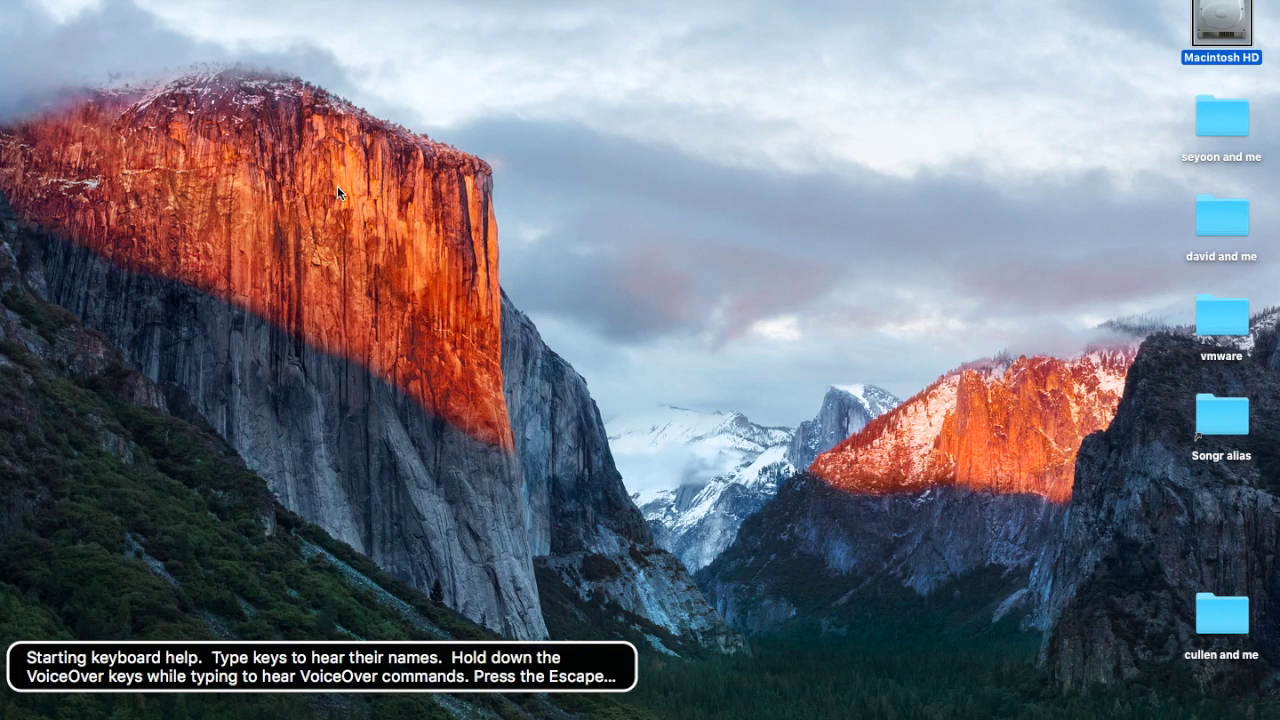
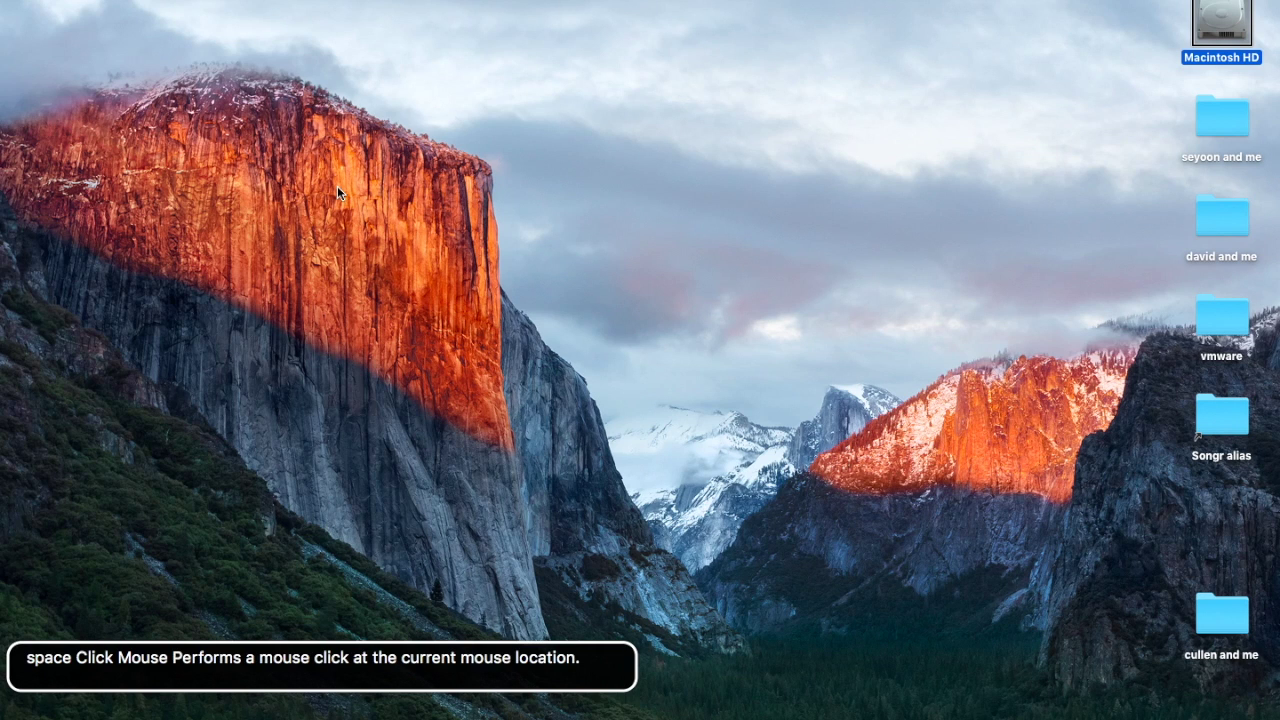
key("space")
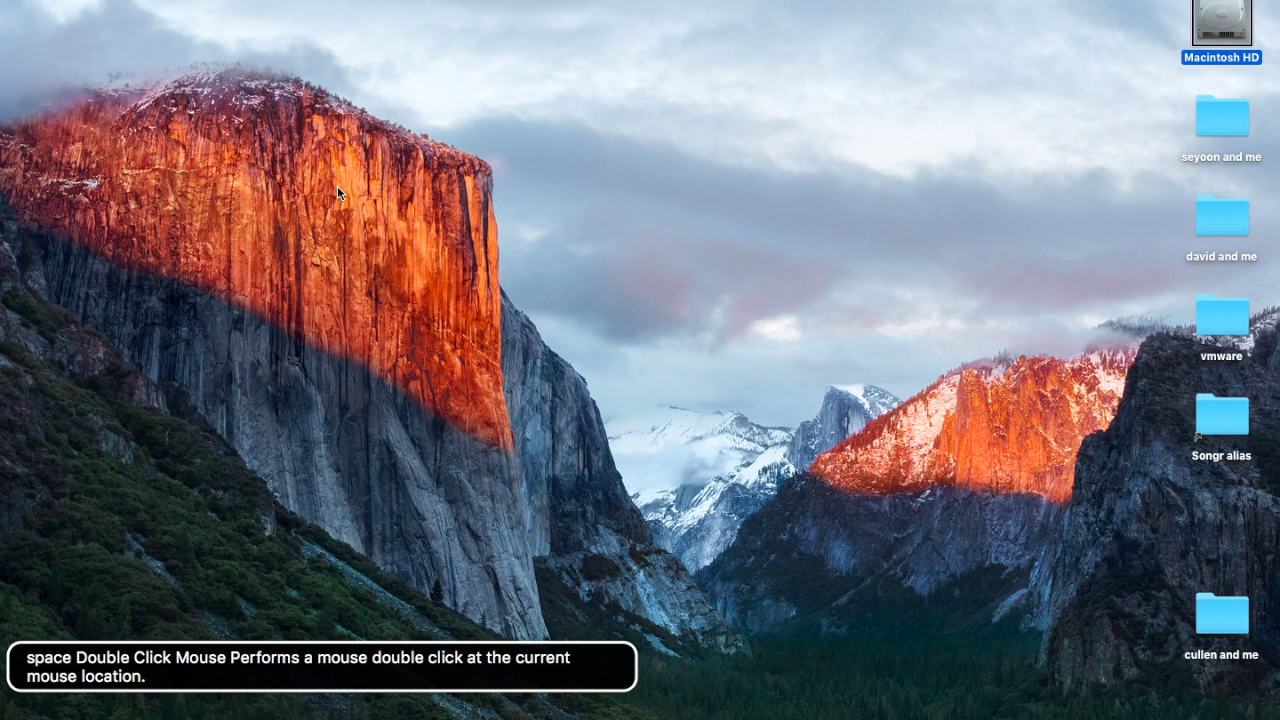
key("space")
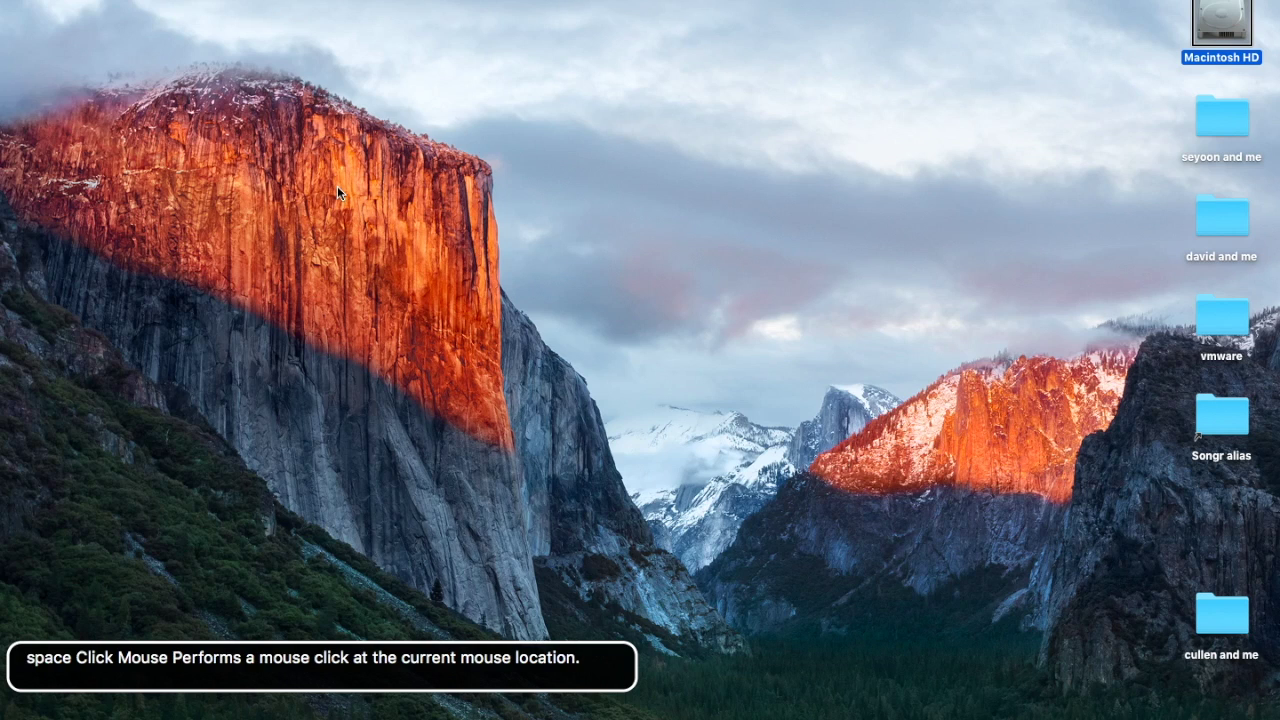
key("super")
left_click(338, 193)
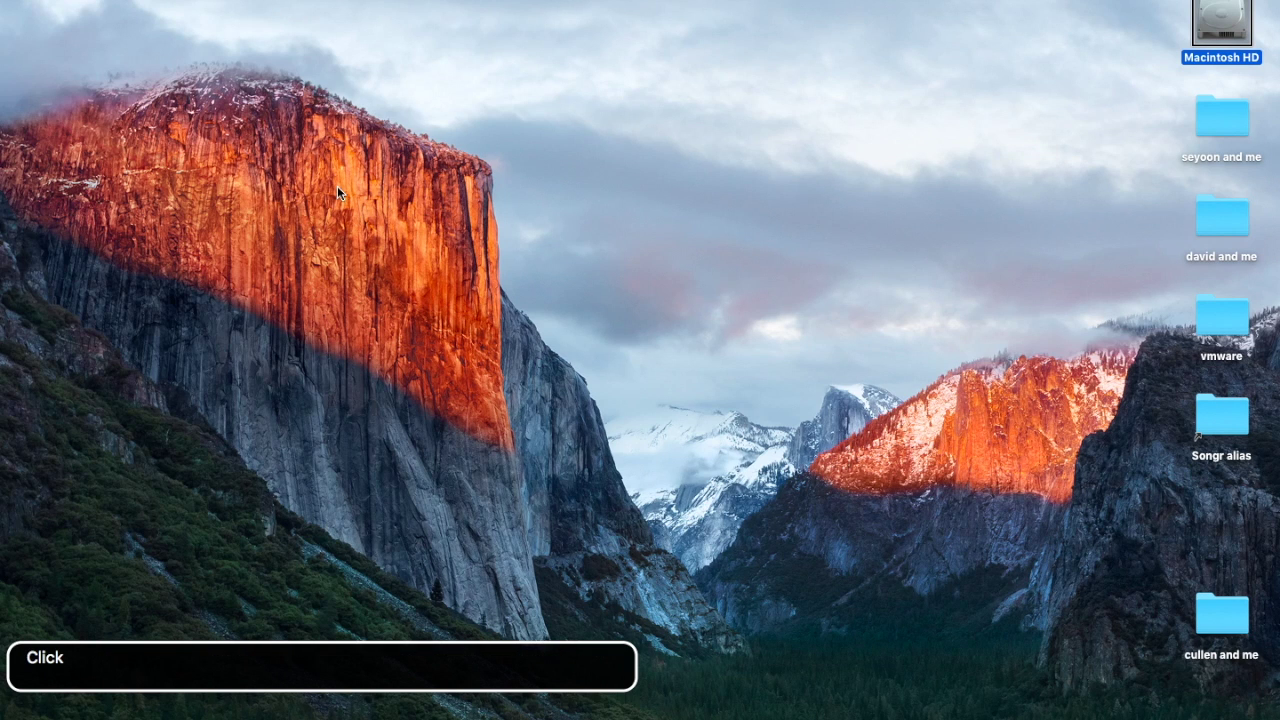
key("super")
left_click(338, 193)
Identify individual modifier and arrow keys in keyboard help, including the Move Right and Next Speech Attribute commands
key("ctrl")
key("alt")
key("Right")
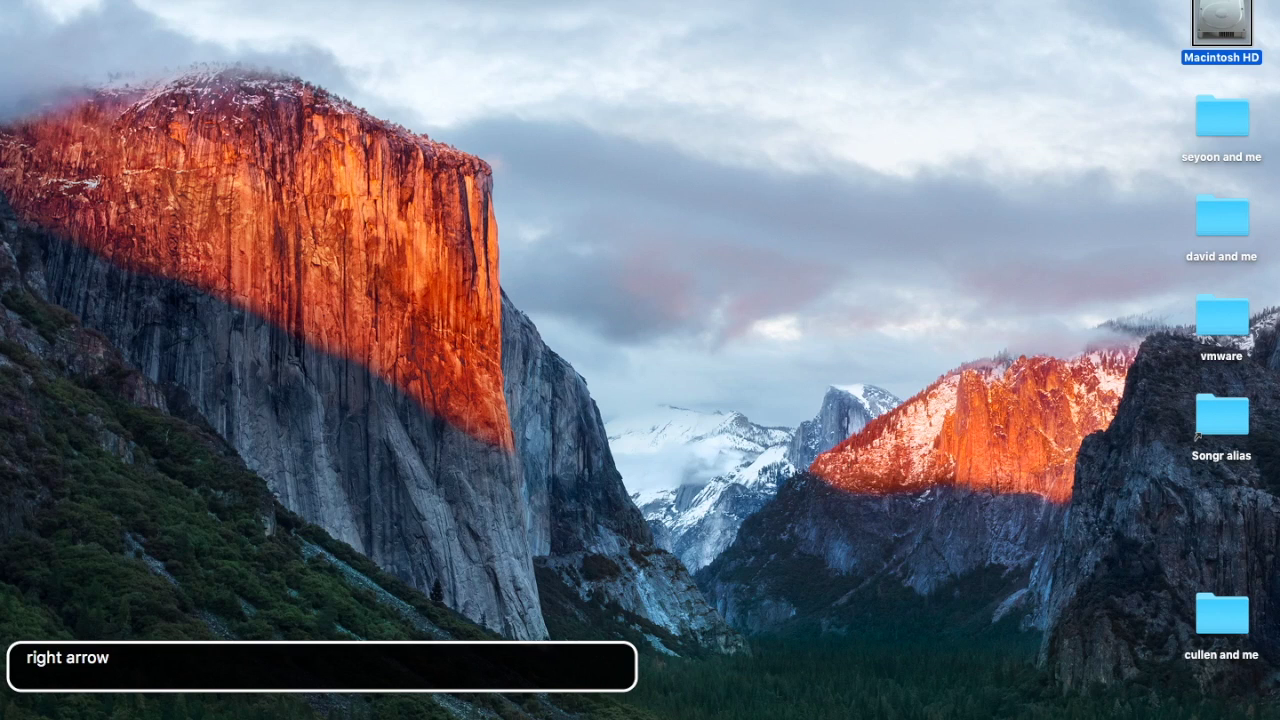
key("Caps_Lock")
key("Tab")
key("grave")
key("ctrl+alt+Right")
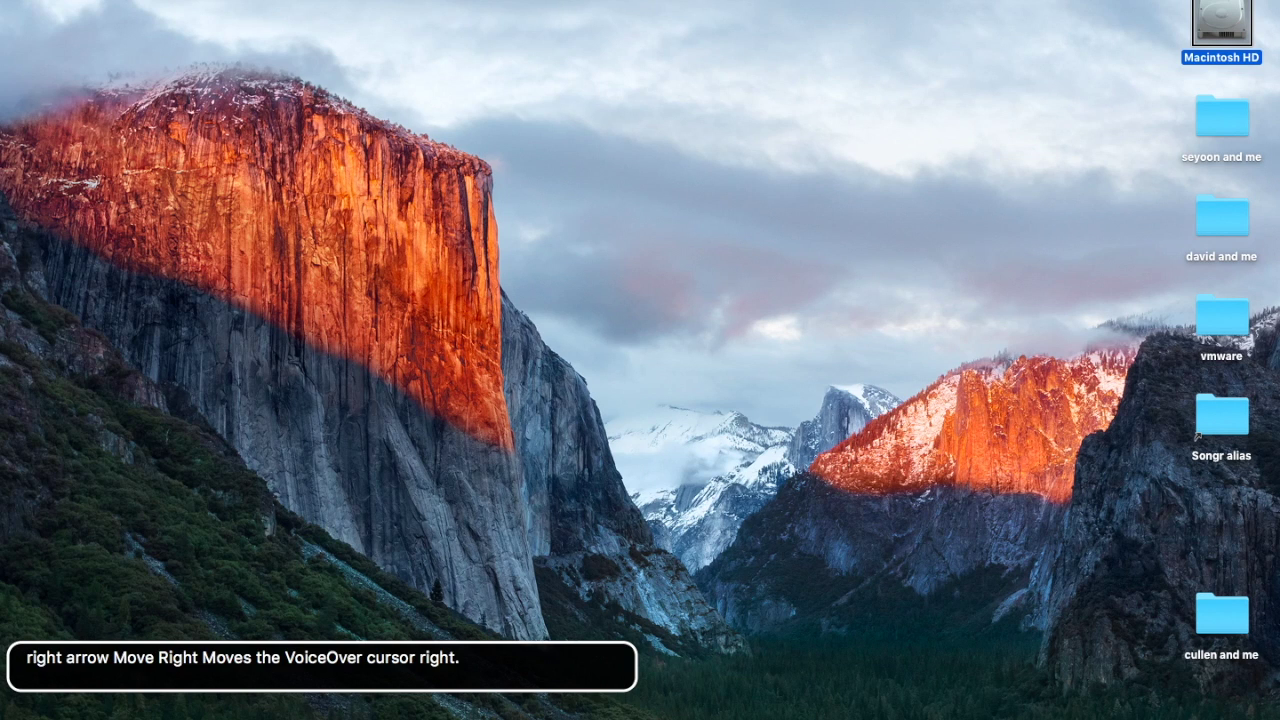
key("ctrl+alt+super+Right")
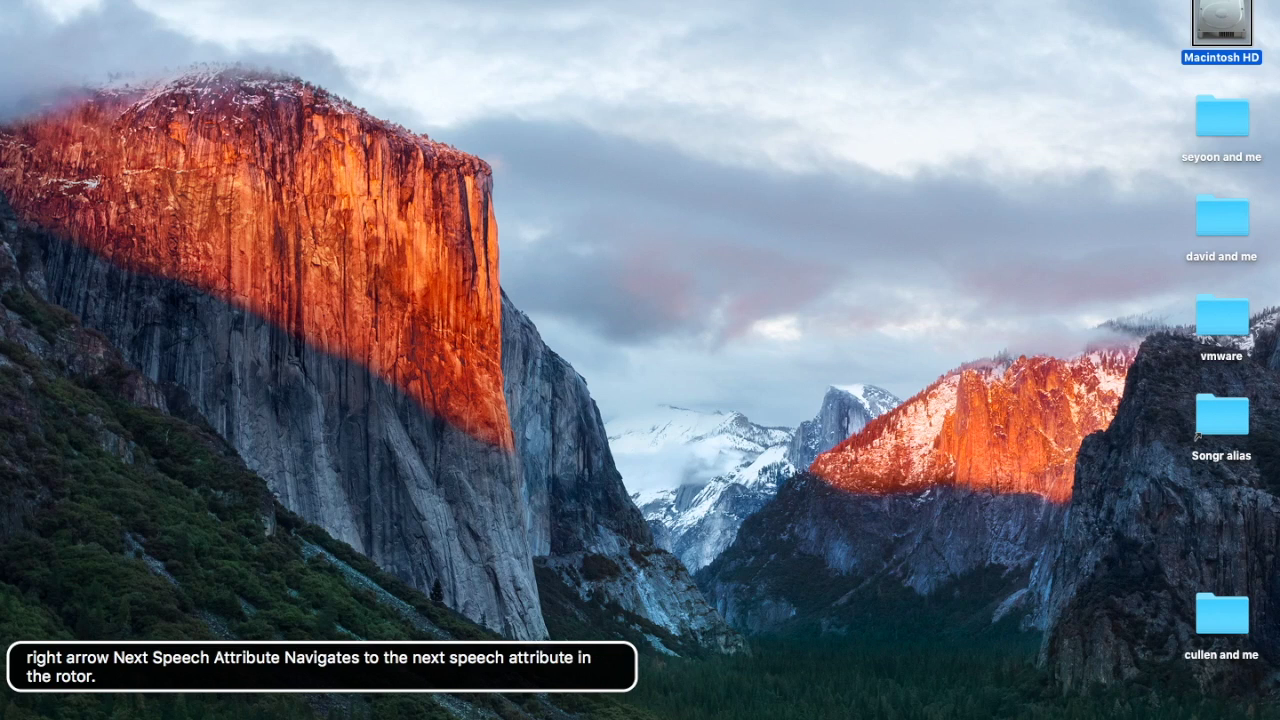
Hear the keyboard help descriptions of the VoiceOver page, beginning, end, desktop-item and sentence-reading commands
key("ctrl+alt+End")
key("ctrl+alt+Home")
key("ctrl+alt+Page_Down")
key("ctrl+alt+Page_Up")
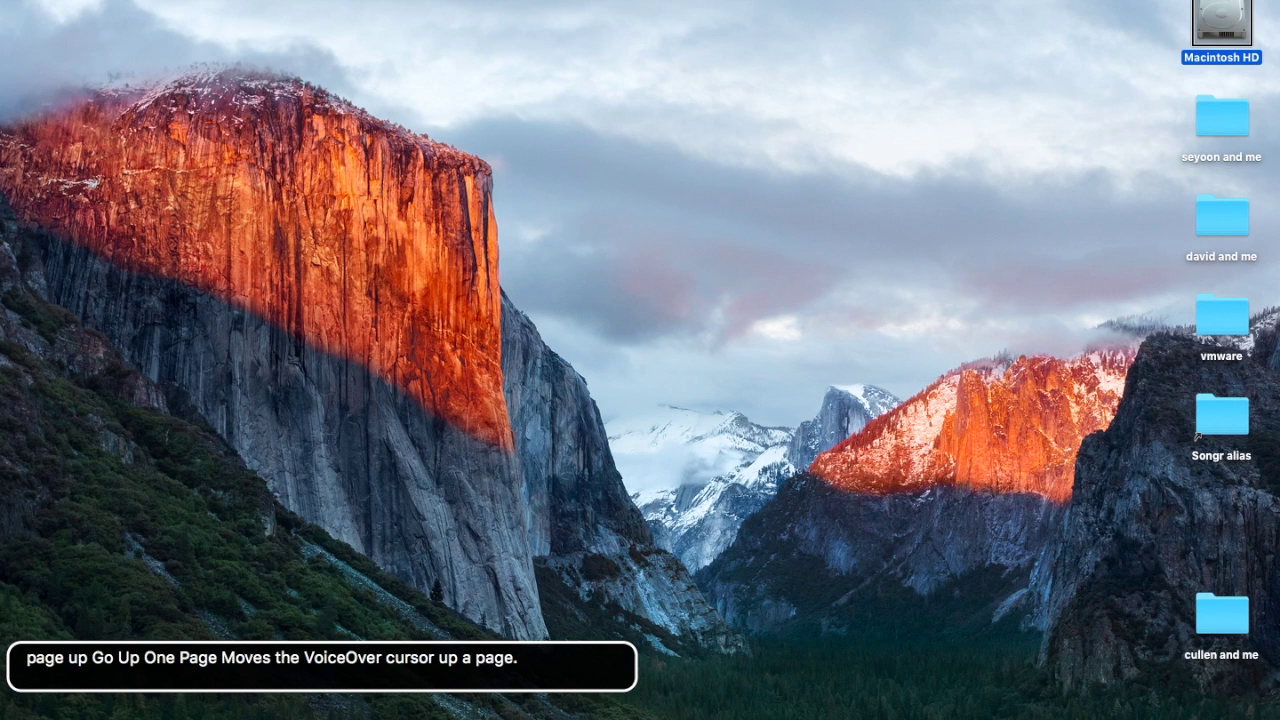
key("ctrl+alt+Home")
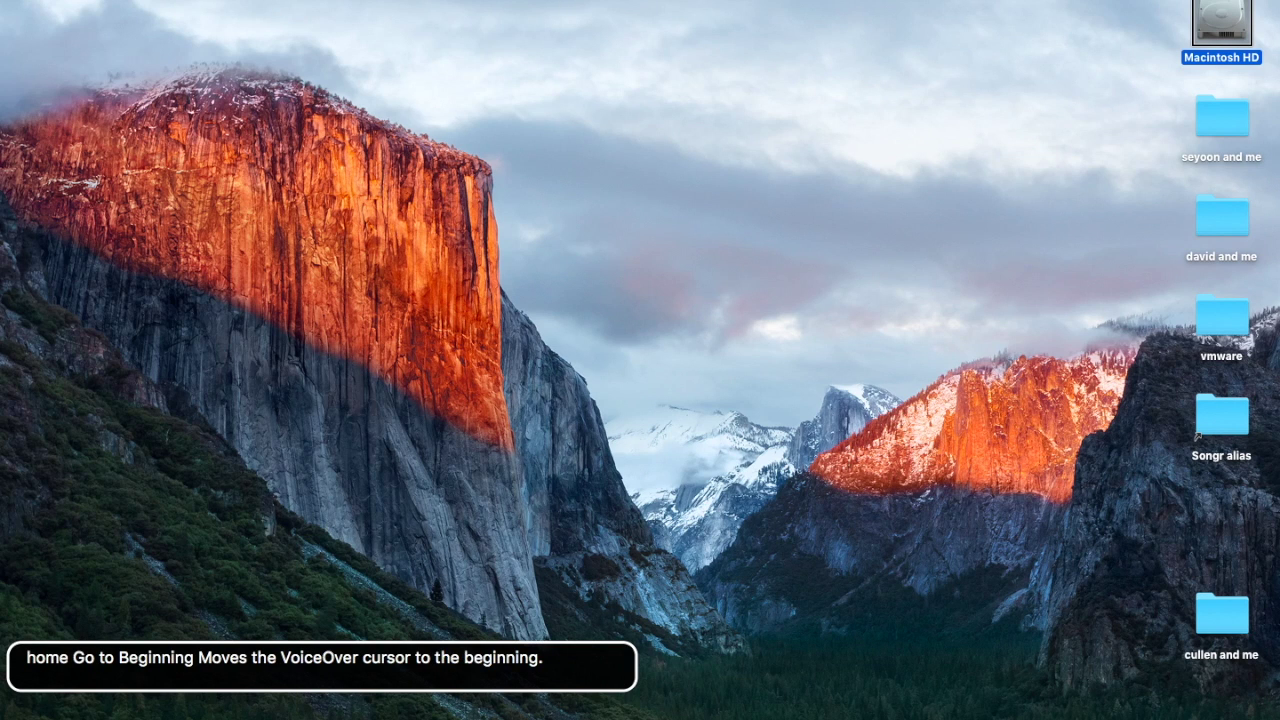
key("ctrl+alt+shift+Home")
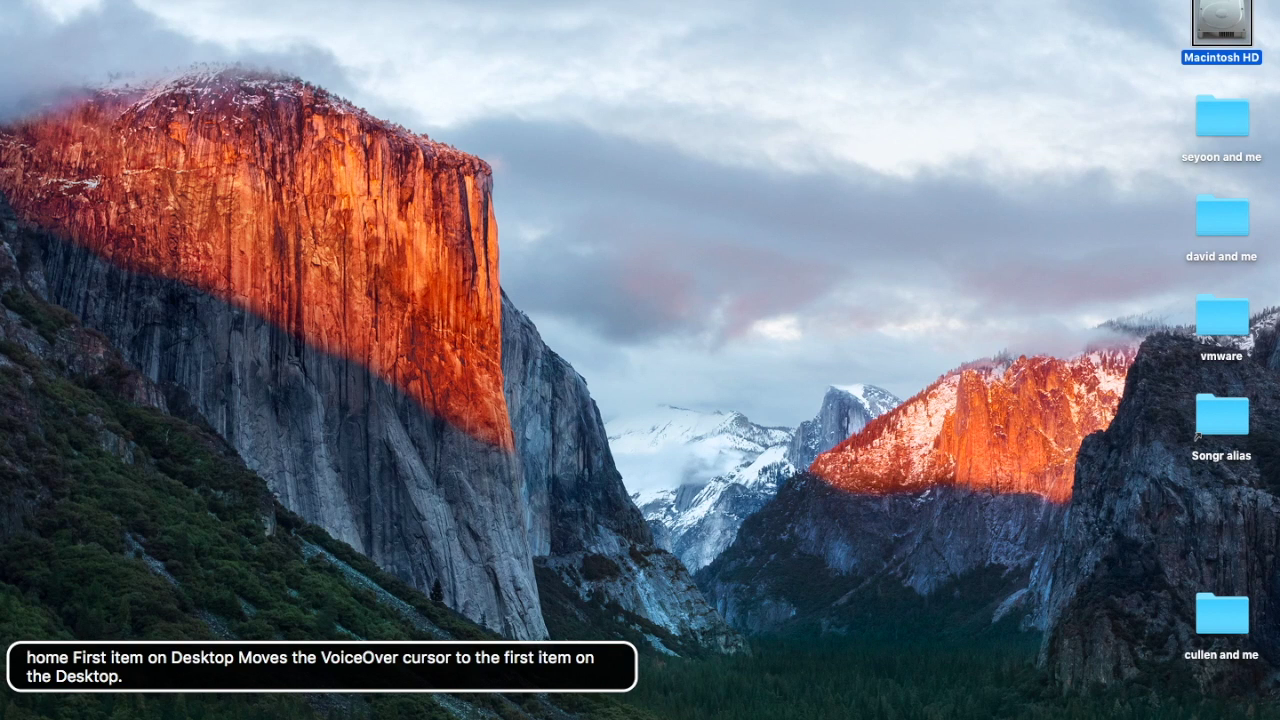
key("ctrl+alt+shift+End")
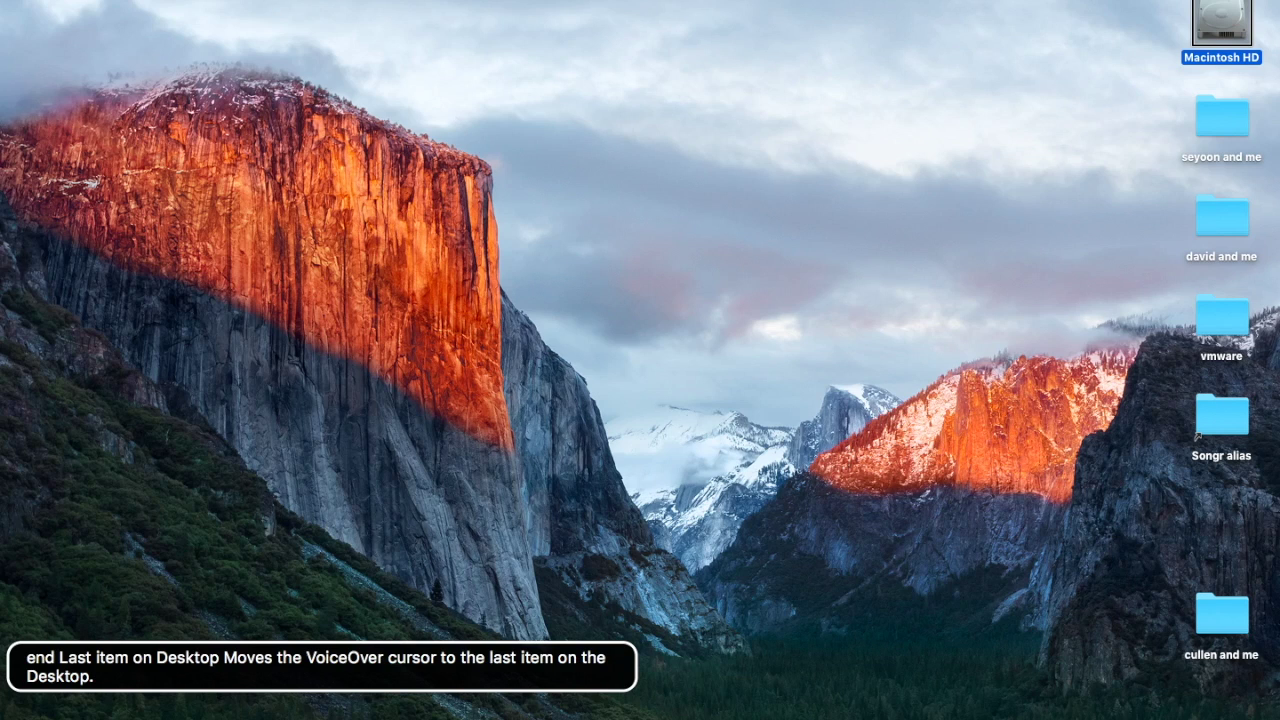
key("ctrl+alt+super+Page_Down")
key("Page_Up")
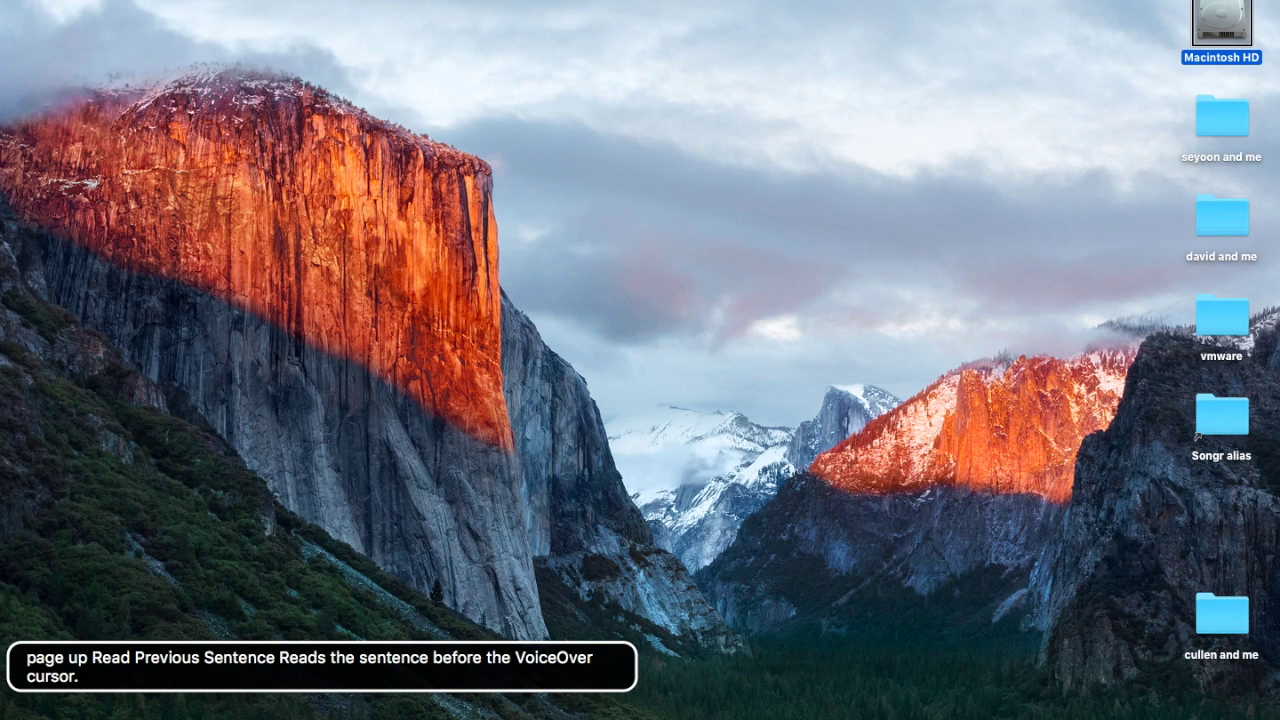
Check the period key and the Find Next Auto Web Spot command in keyboard help, and exit keyboard help
key("period")
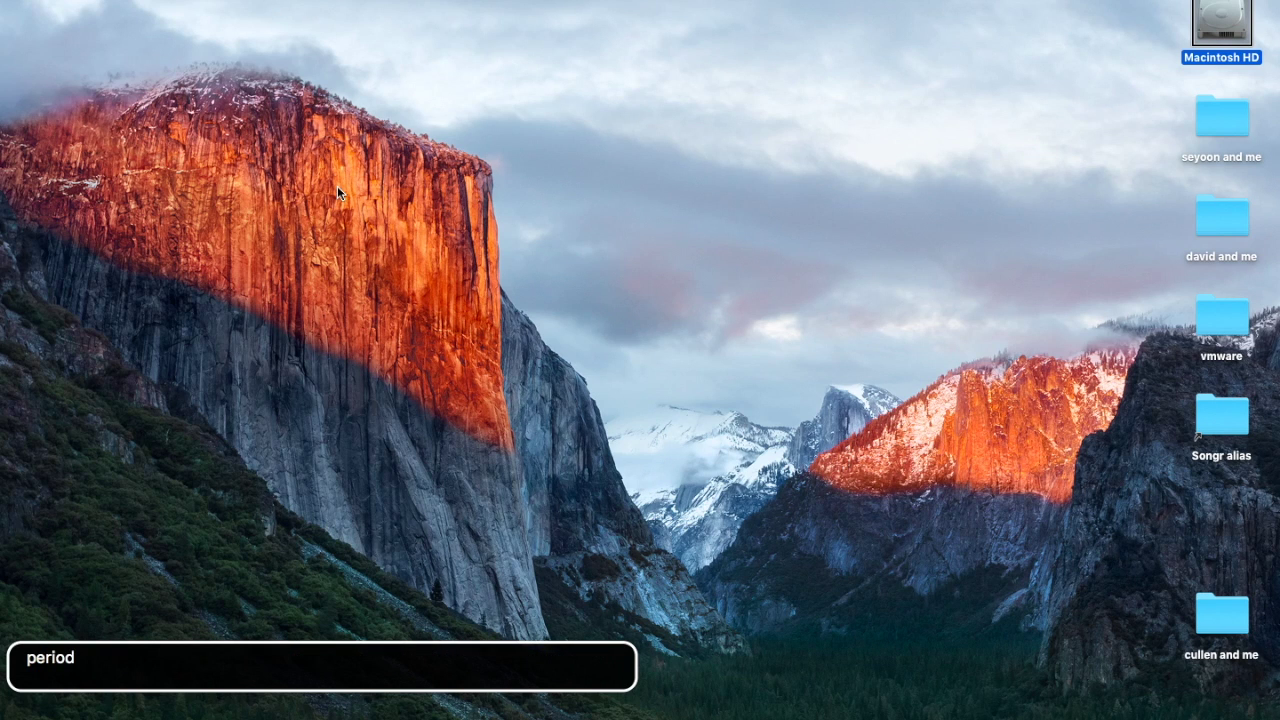
key("n")
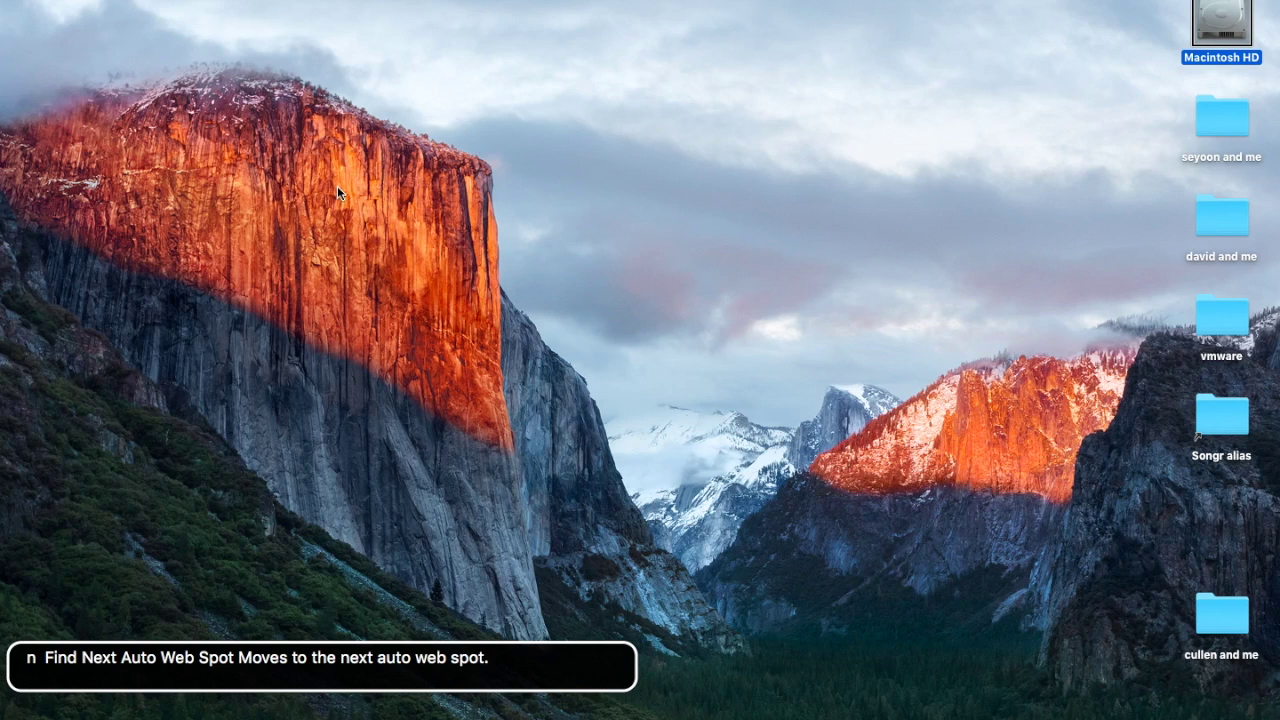
key("n")
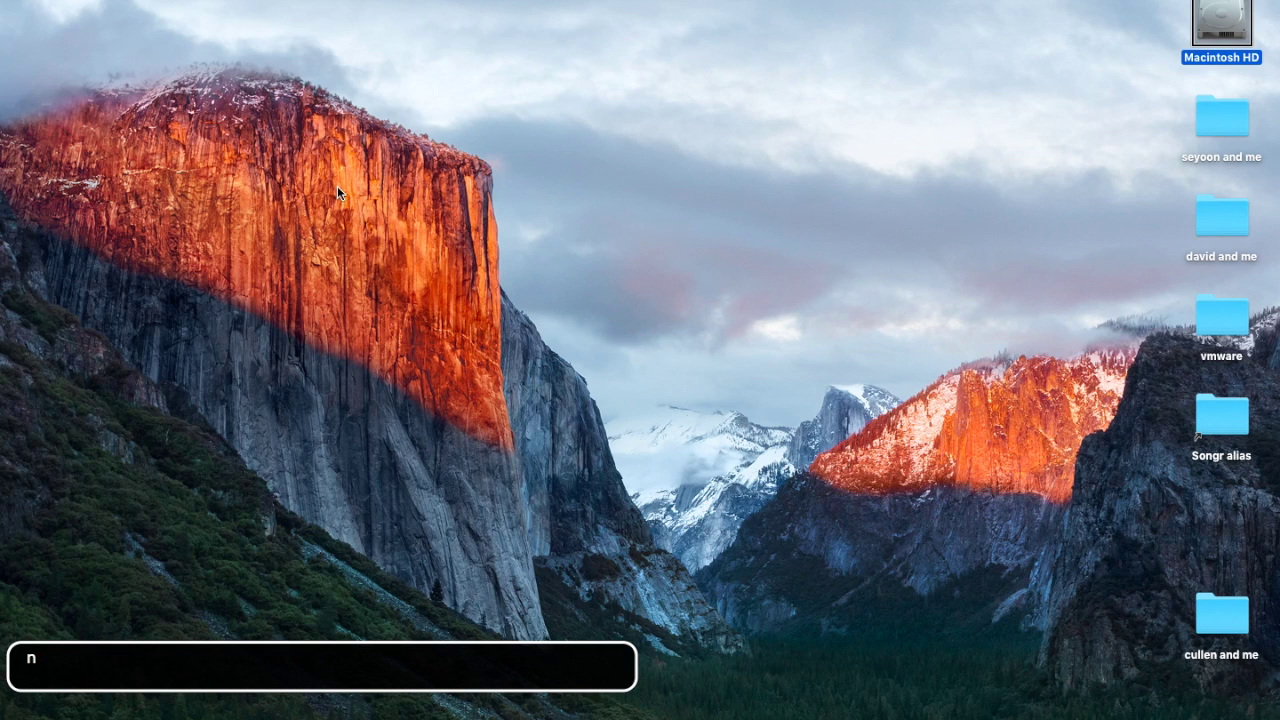
key("n")
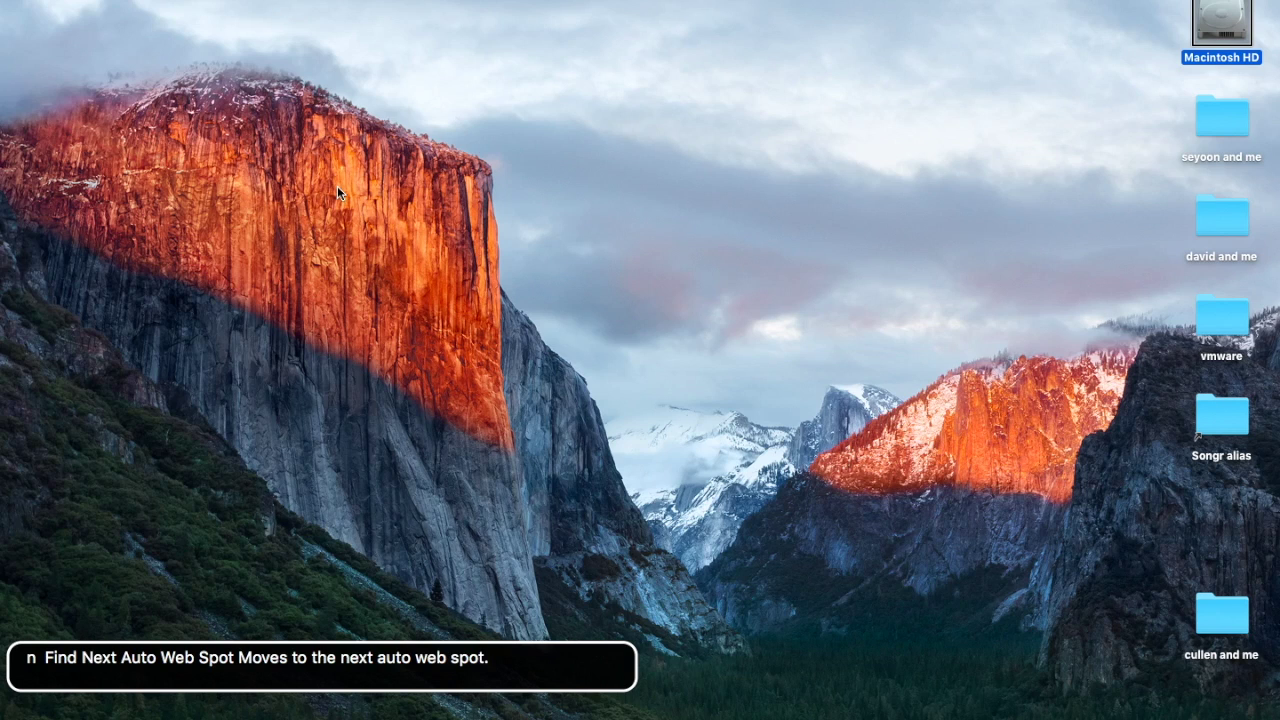
key("Escape")
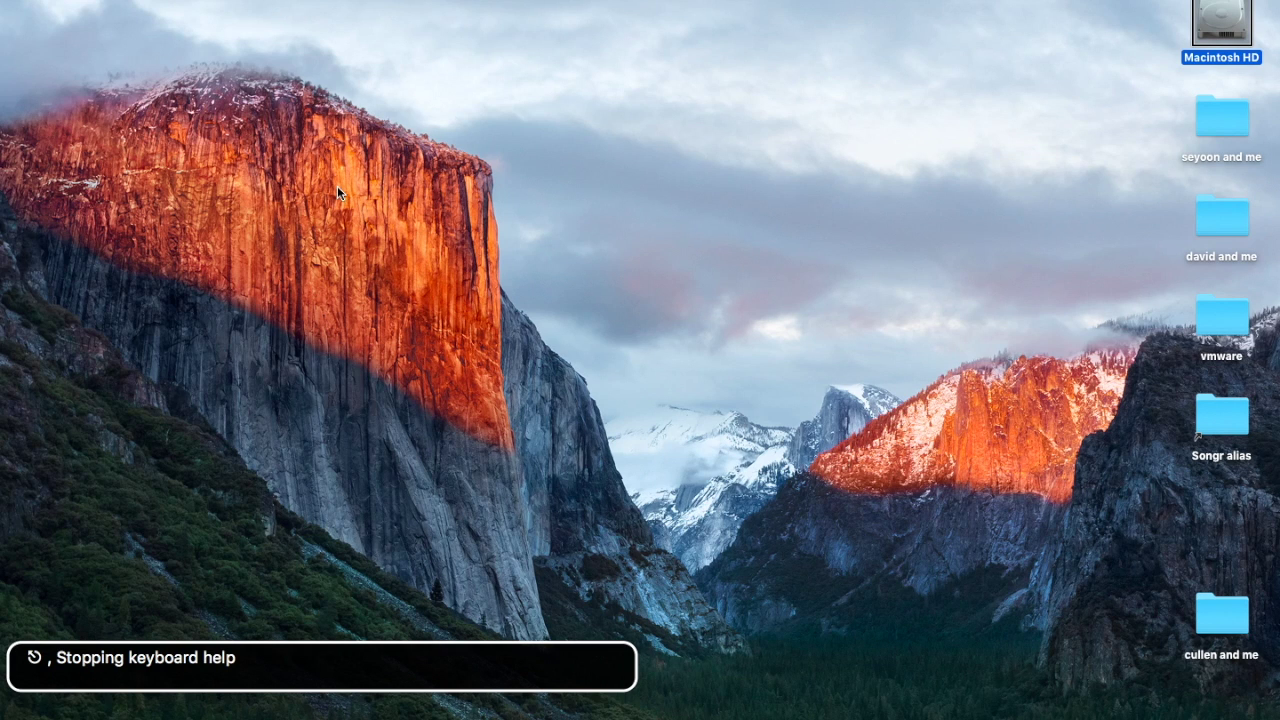
Cycle through the VoiceOver speech attributes for rate, pitch and intonation, ending on the voice attribute
key("ctrl+alt+super+Right")
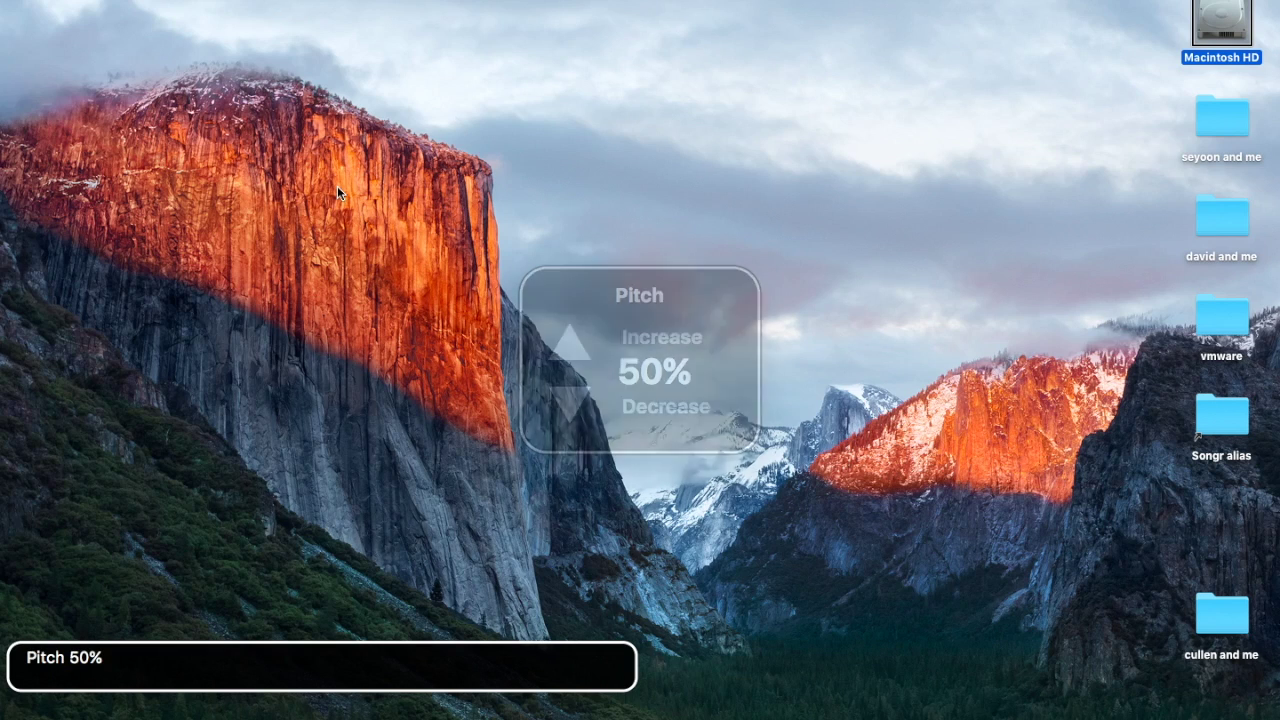
key("ctrl+alt+super+Left")
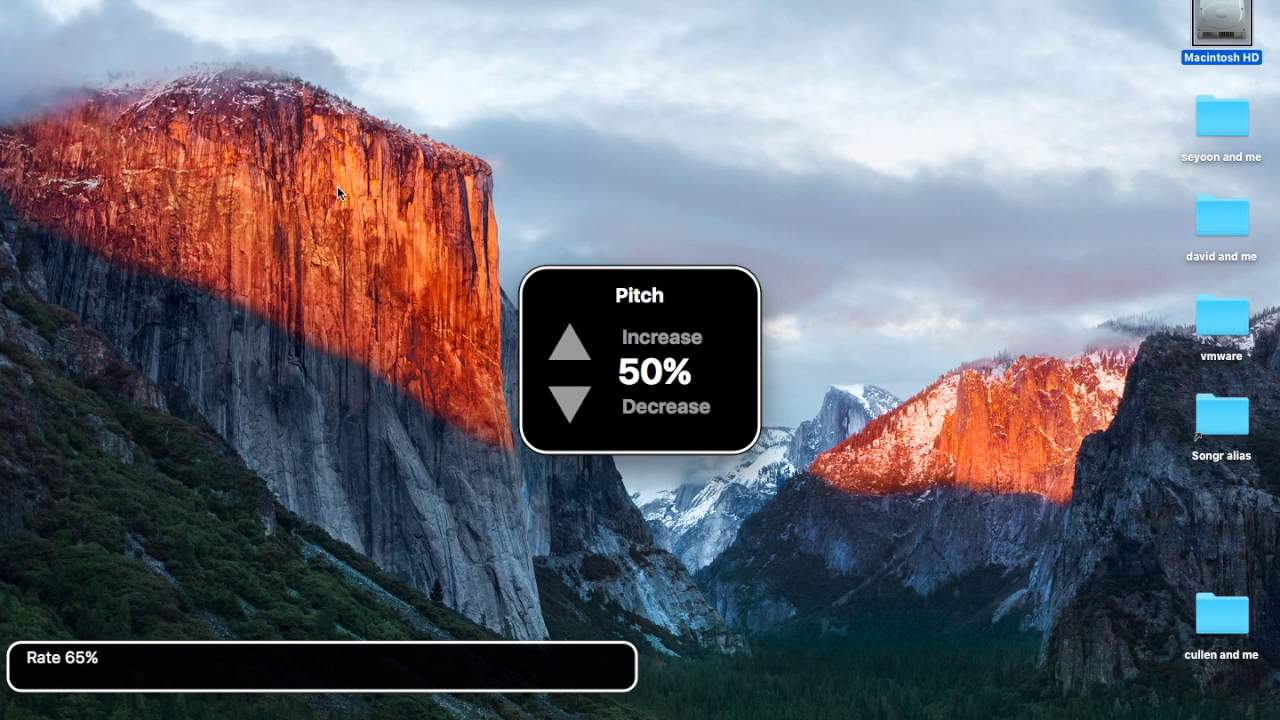
key("ctrl+alt+super+Right")
key("ctrl+alt+super+Right")
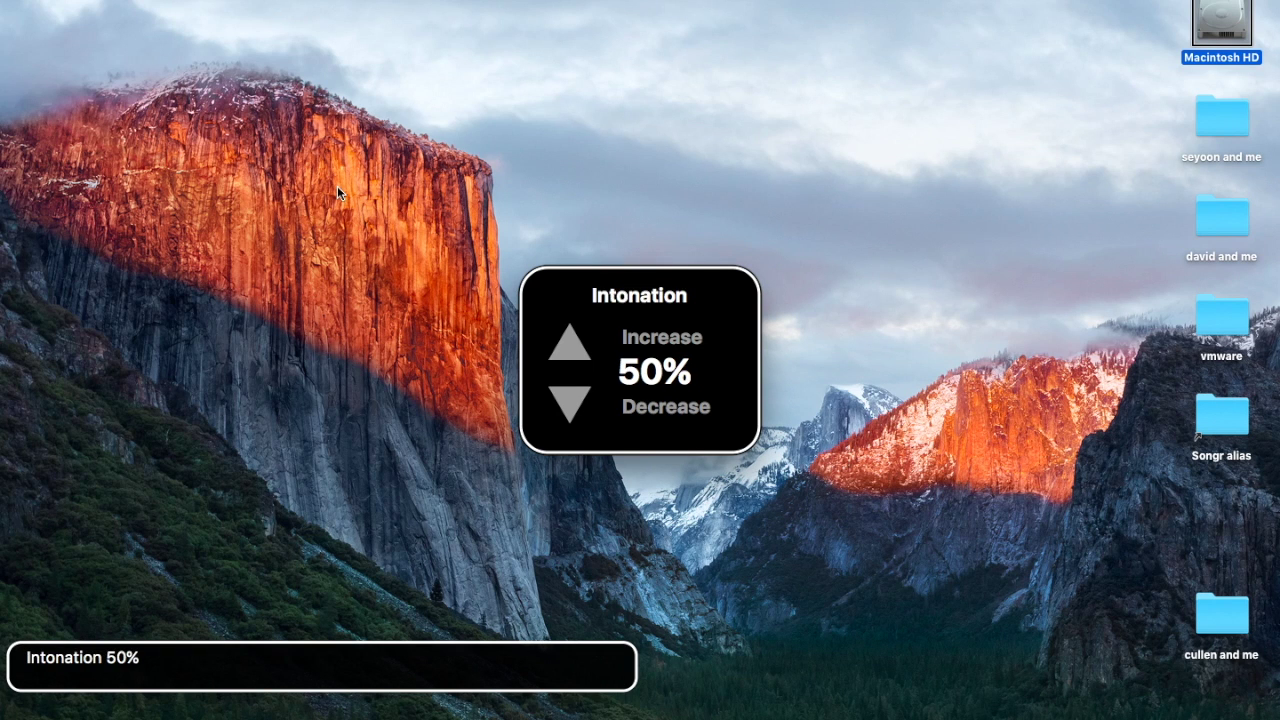
key("ctrl+alt+super+Right")
key("ctrl+alt+super+Right")
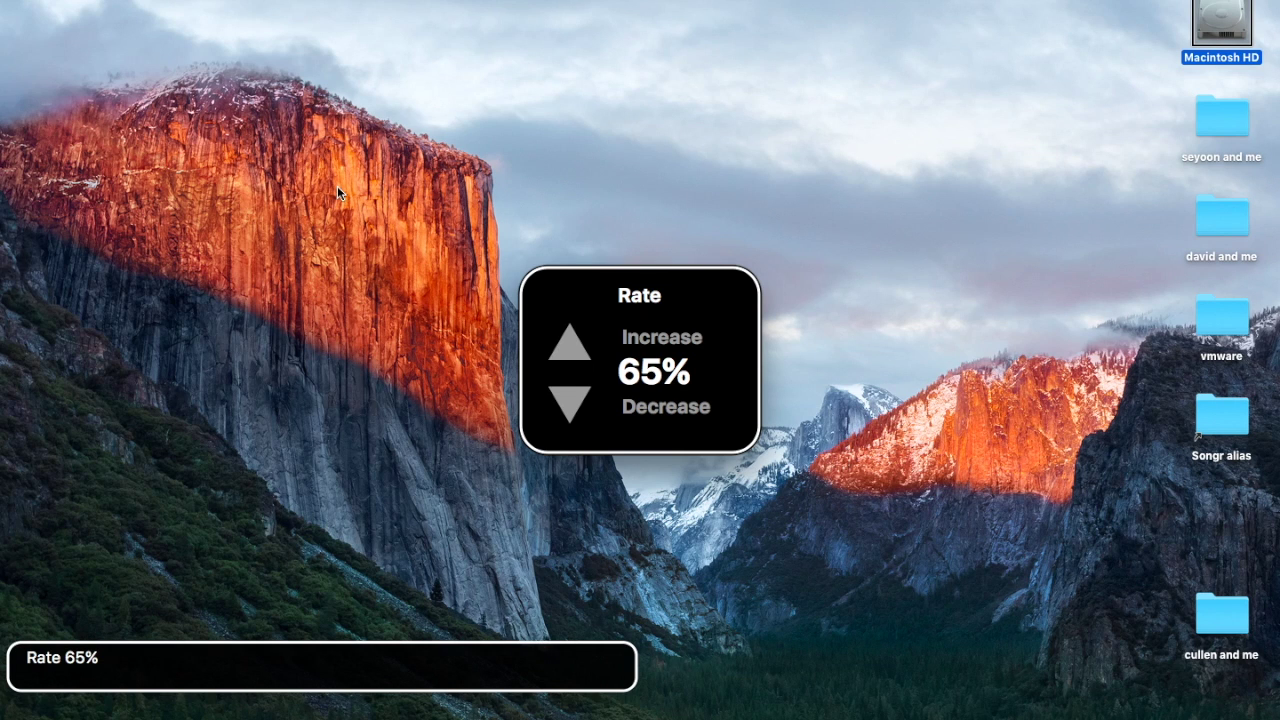
key("ctrl+alt+super+Left")
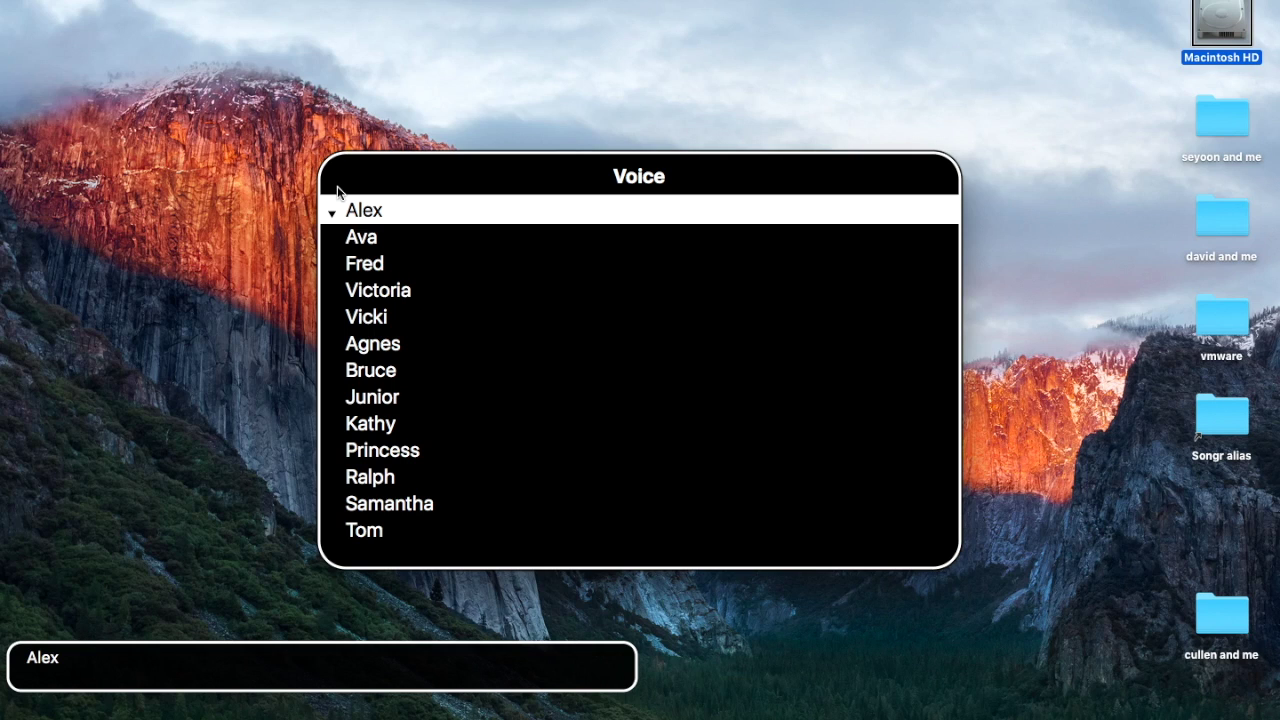
Sample the VoiceOver speech voices one after another, from Ava down to Tom
key("ctrl+alt+super+Down")
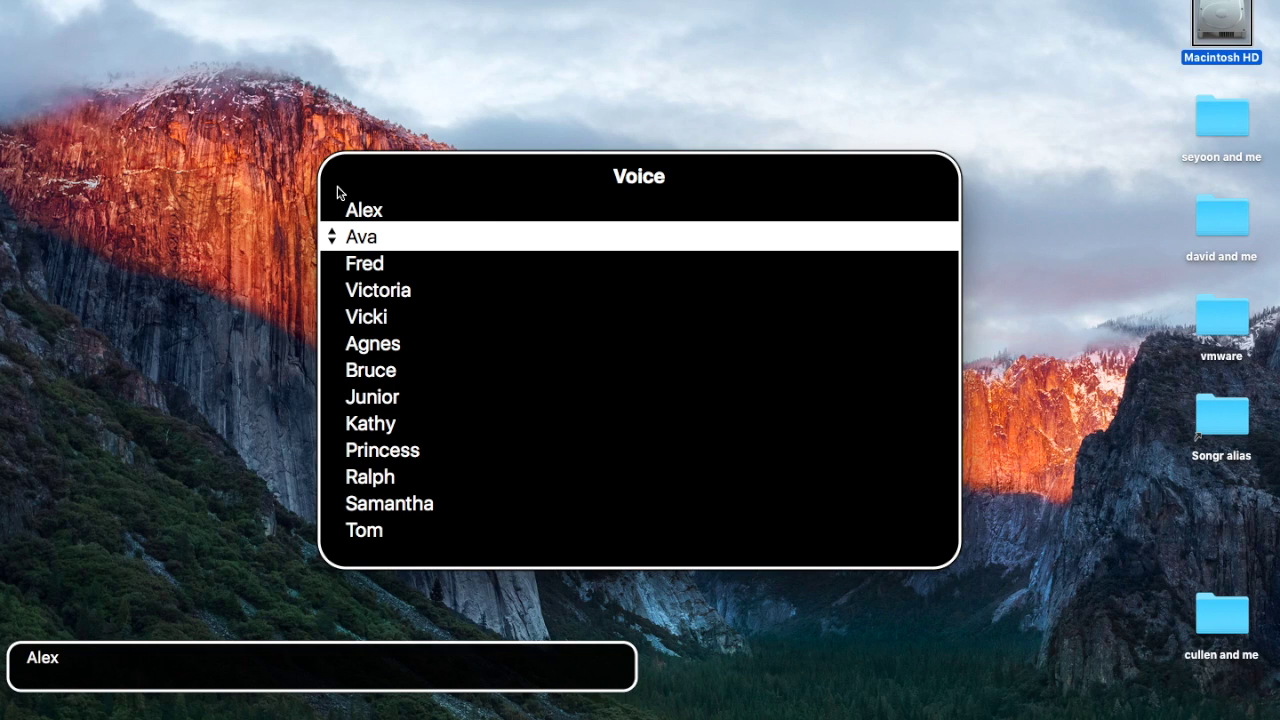
key("ctrl+alt+super+Down")
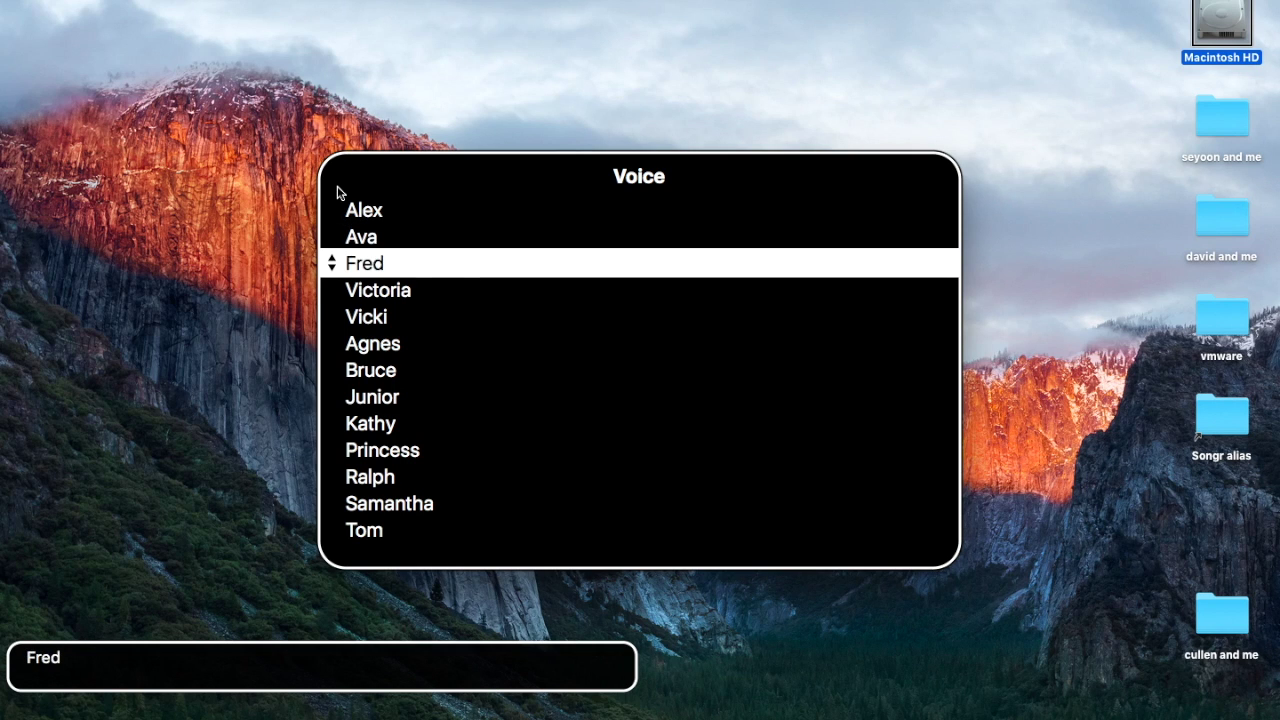
key("ctrl+alt+super+Down")
key("ctrl+alt+super+Down")
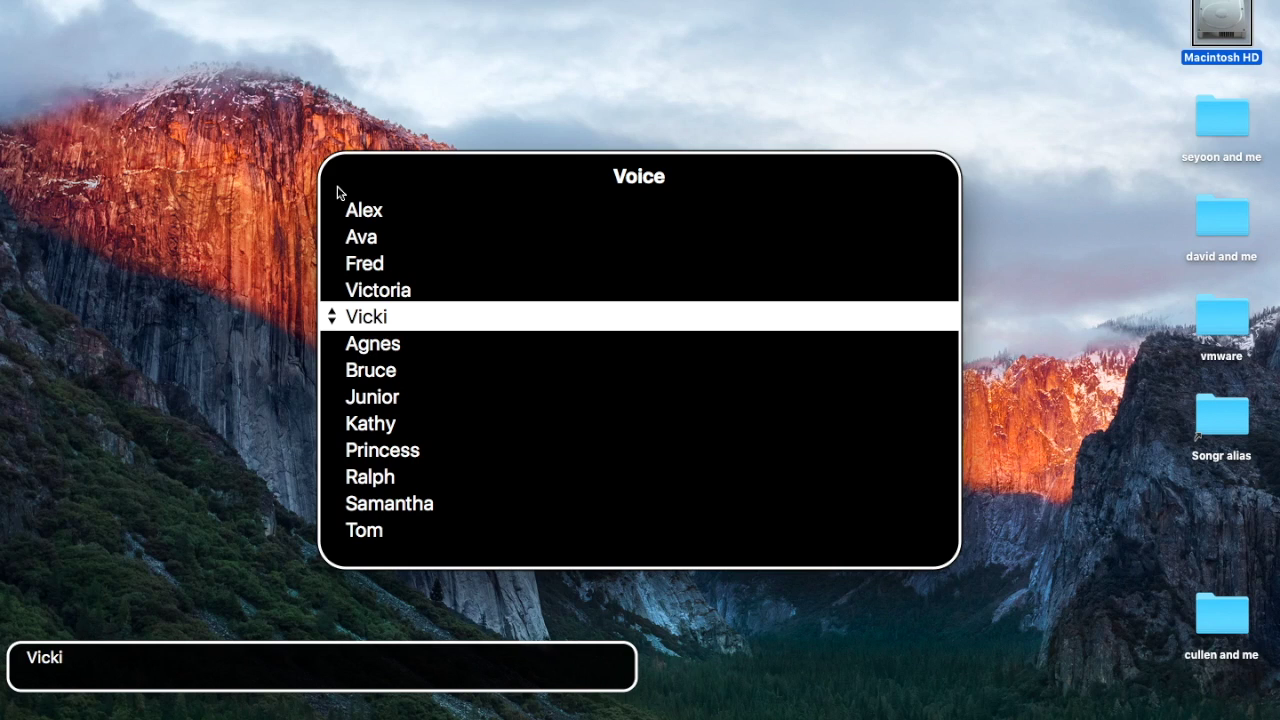
key("ctrl+alt+super+Down")
key("ctrl+alt+super+Down")
key("ctrl+alt+super+Down")
key("ctrl+alt+super+Down")
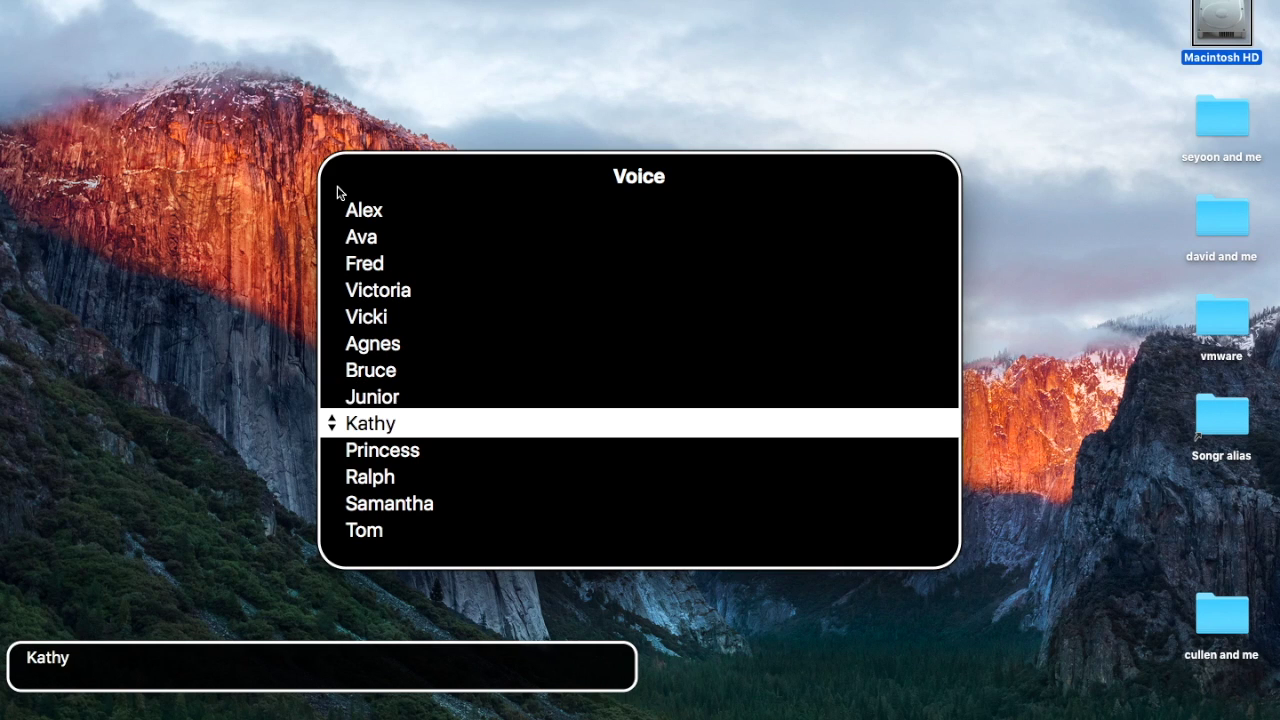
key("ctrl+alt+super+Down")
key("ctrl+alt+super+Down")
key("ctrl+alt+super+Down")
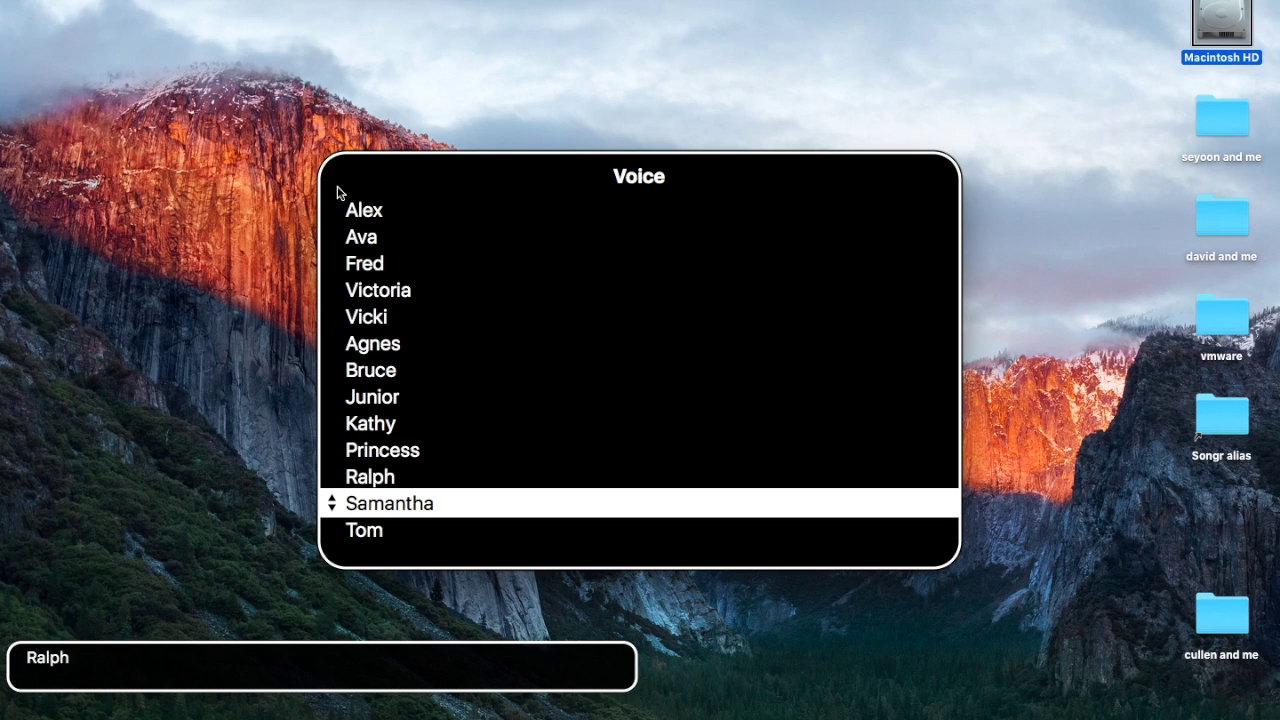
key("ctrl+alt+super+Down")
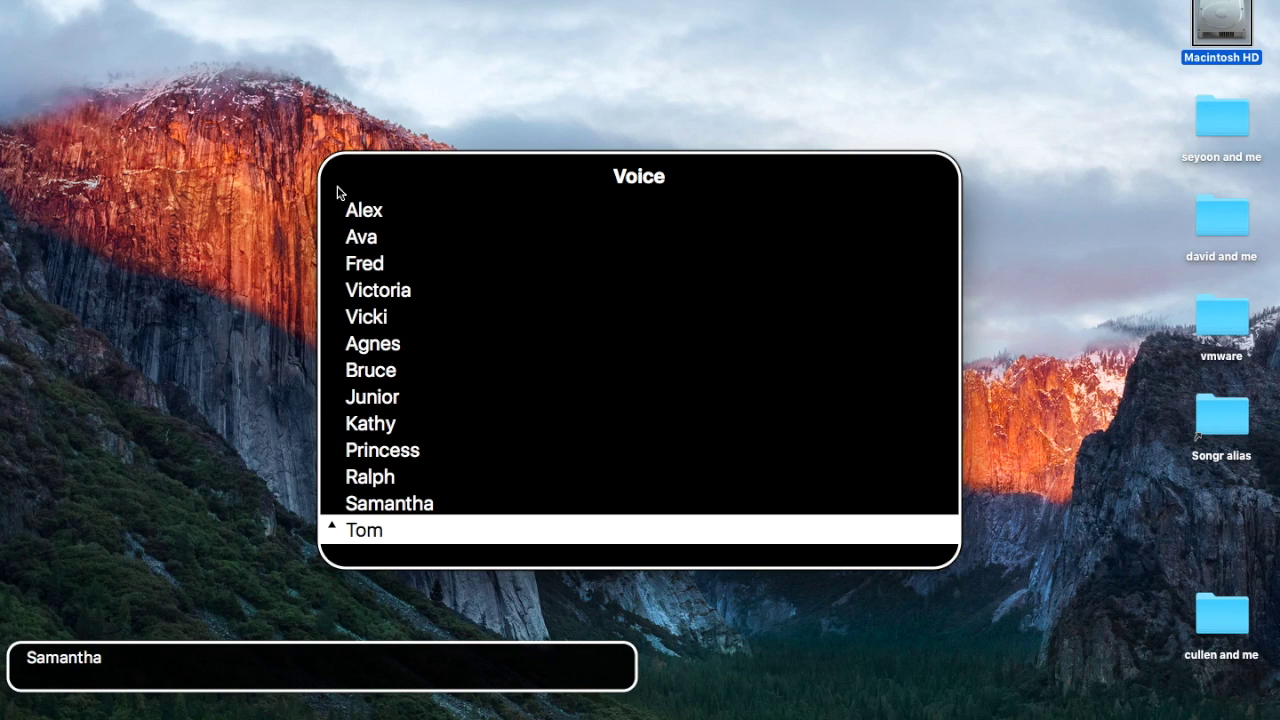
Go back up the list of speech voices and select the Princess voice
key("ctrl+alt+super+Up")
key("ctrl+alt+super+Up")
key("ctrl+alt+super+Up")
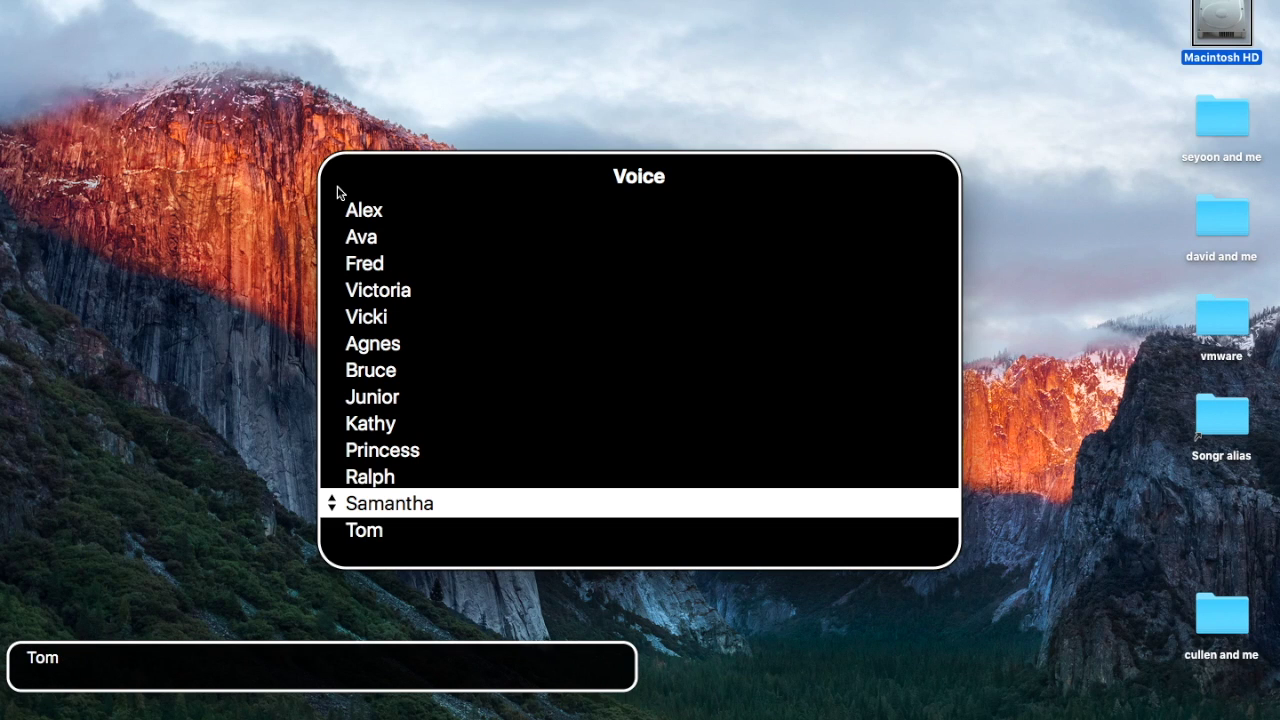
key("ctrl+alt+super+Up")
key("ctrl+alt+super+Up")
key("ctrl+alt+super+Down")
key("ctrl+alt+super+Down")
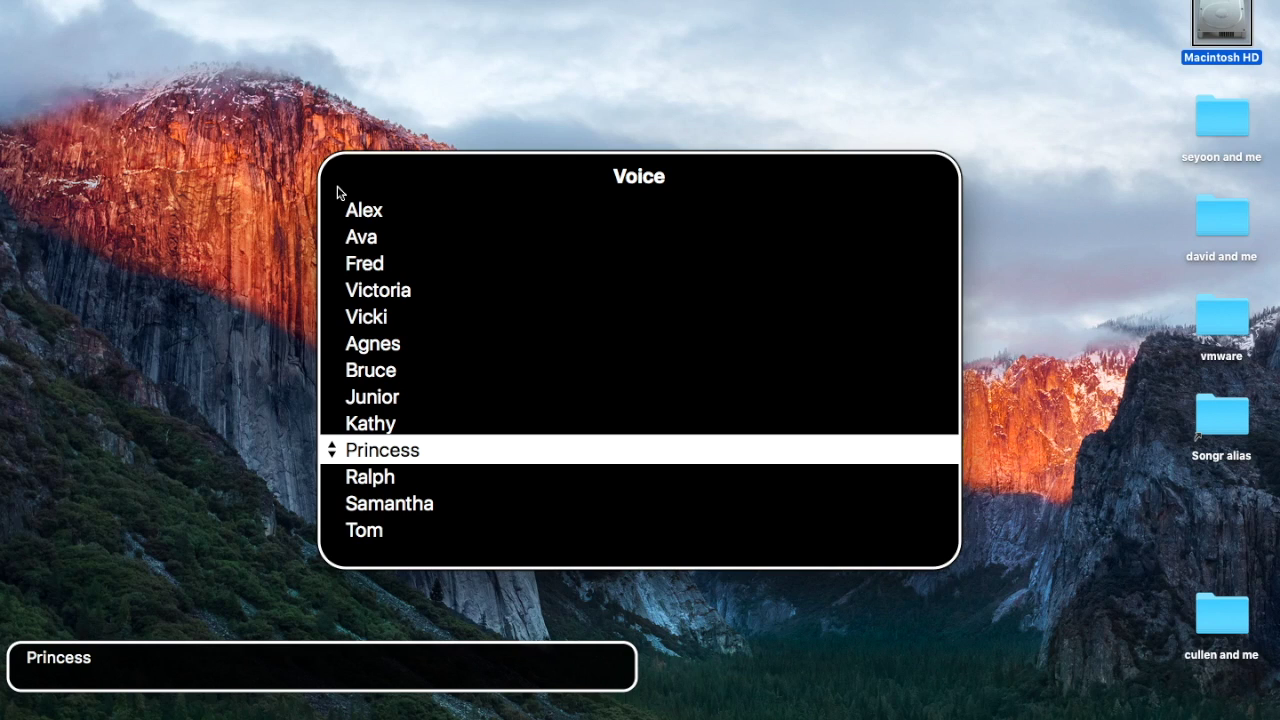
Move to the Dock, set the speech voice back to Alex, and hear the QuickTime Player item
key("ctrl+alt+d")
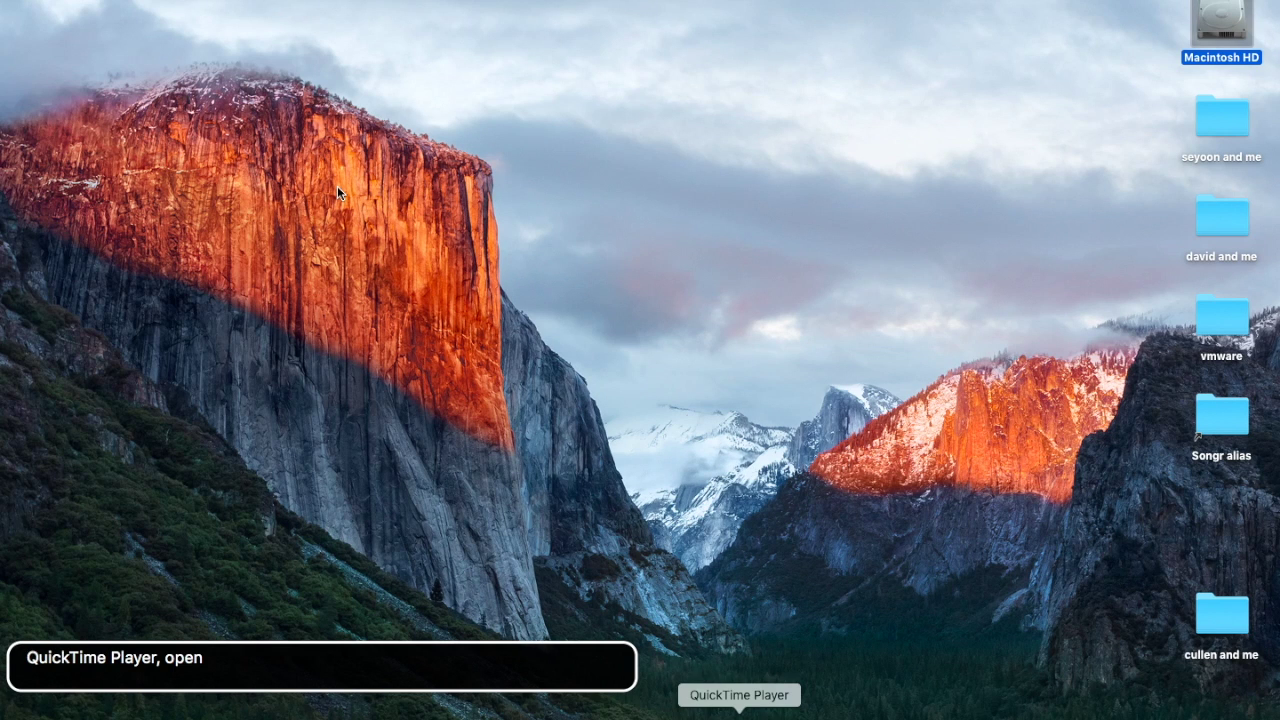
key("ctrl+alt+super+Right")
key("ctrl+alt+super+Down")
key("ctrl+alt+super+Up")
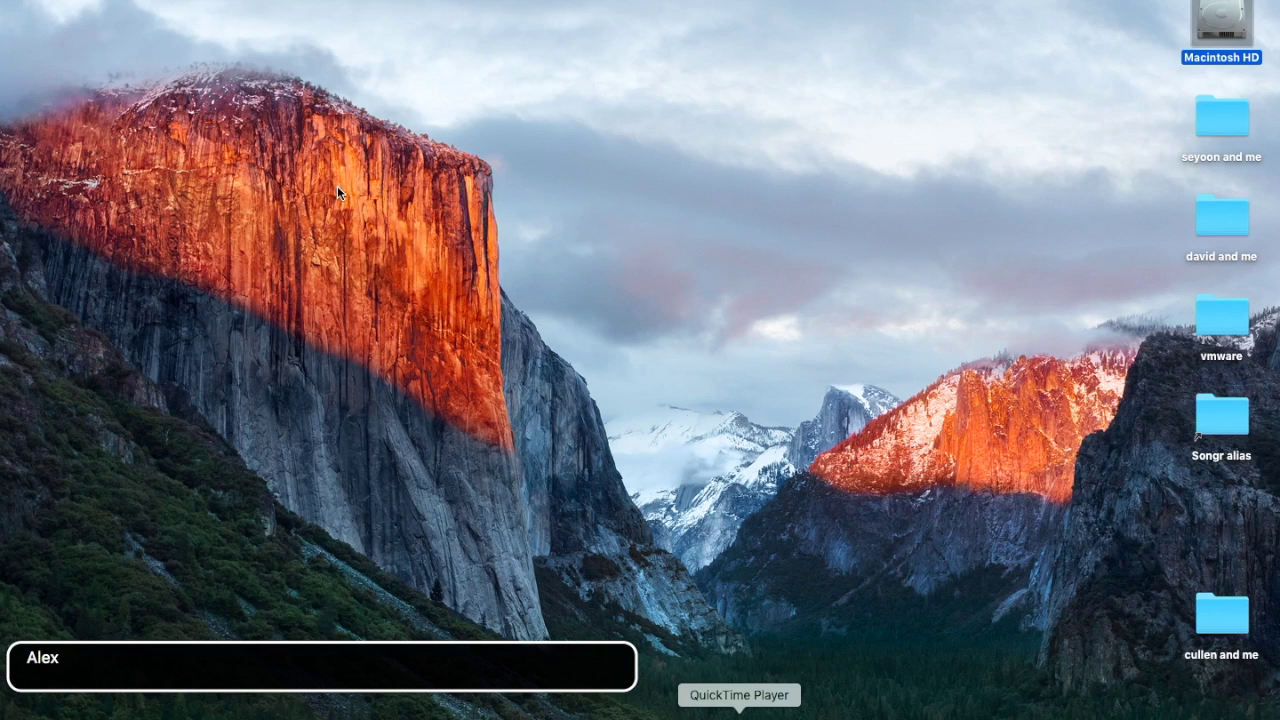
key("ctrl+alt+Right")
key("ctrl+alt+Left")
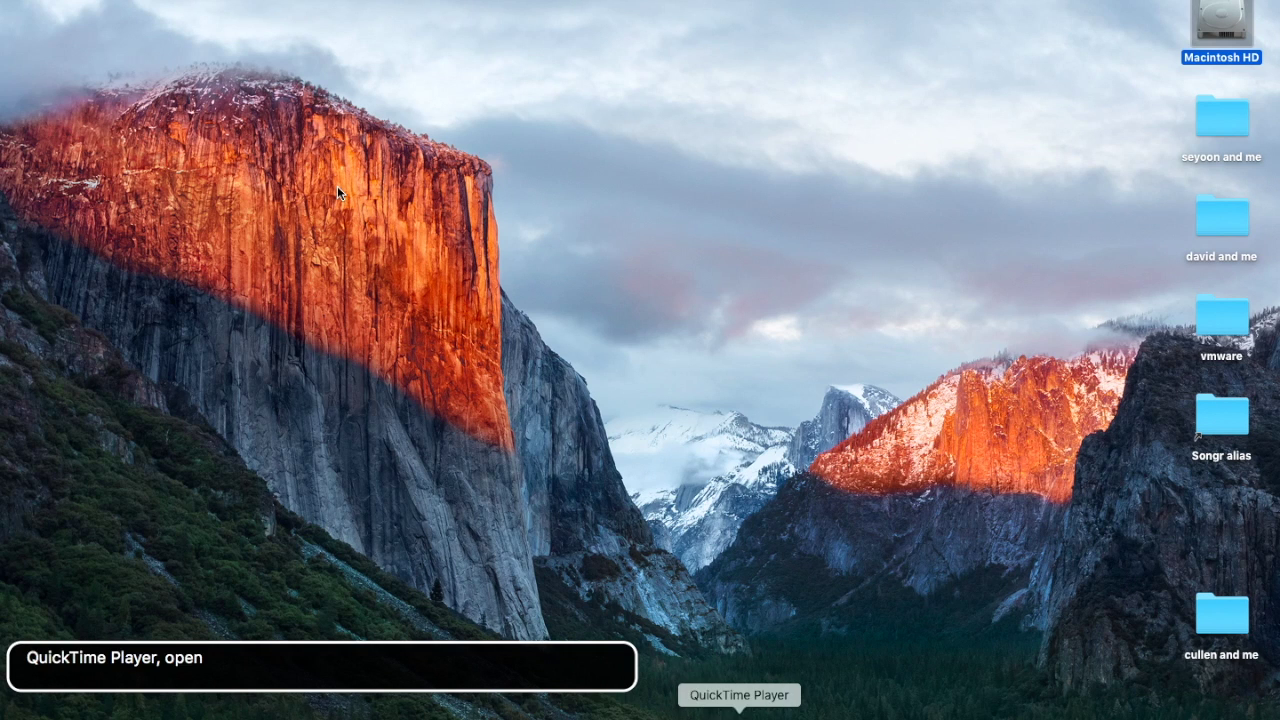
Switch back to Finder, and practise moving into the Dock and returning to the desktop
key("super+Tab")
key("super+Tab")
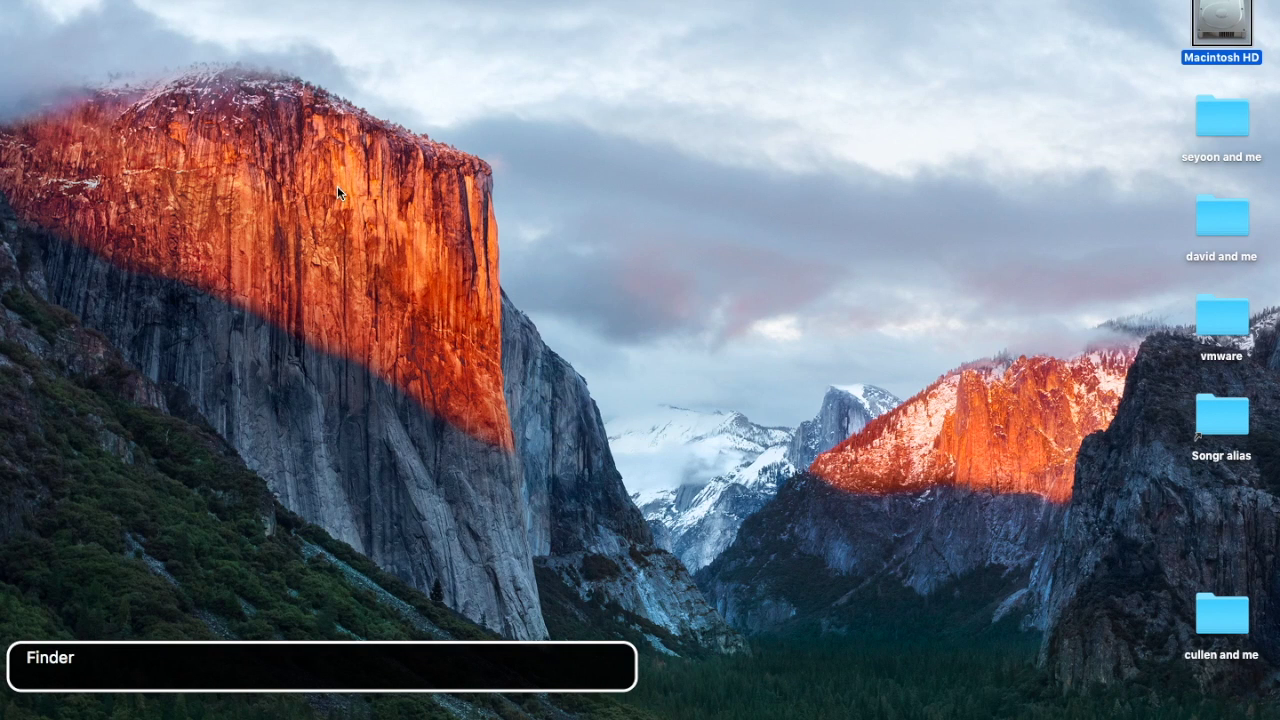
key("ctrl+alt+d")
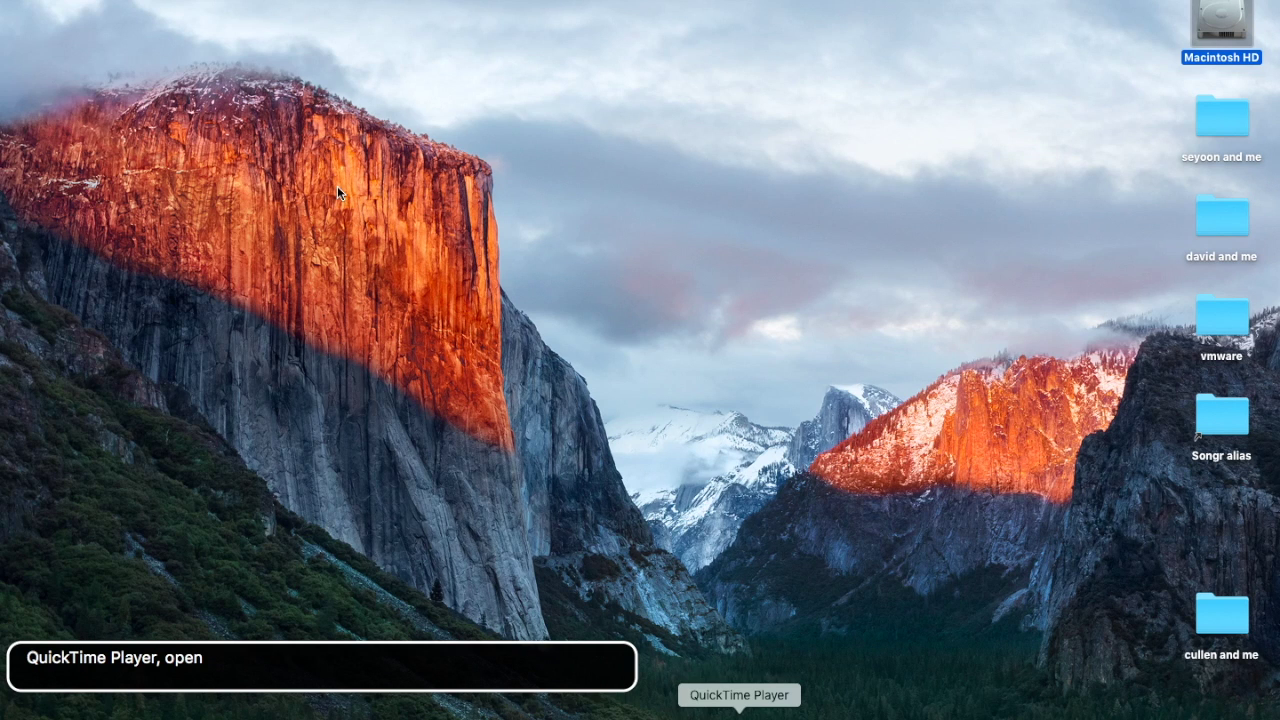
key("Escape")
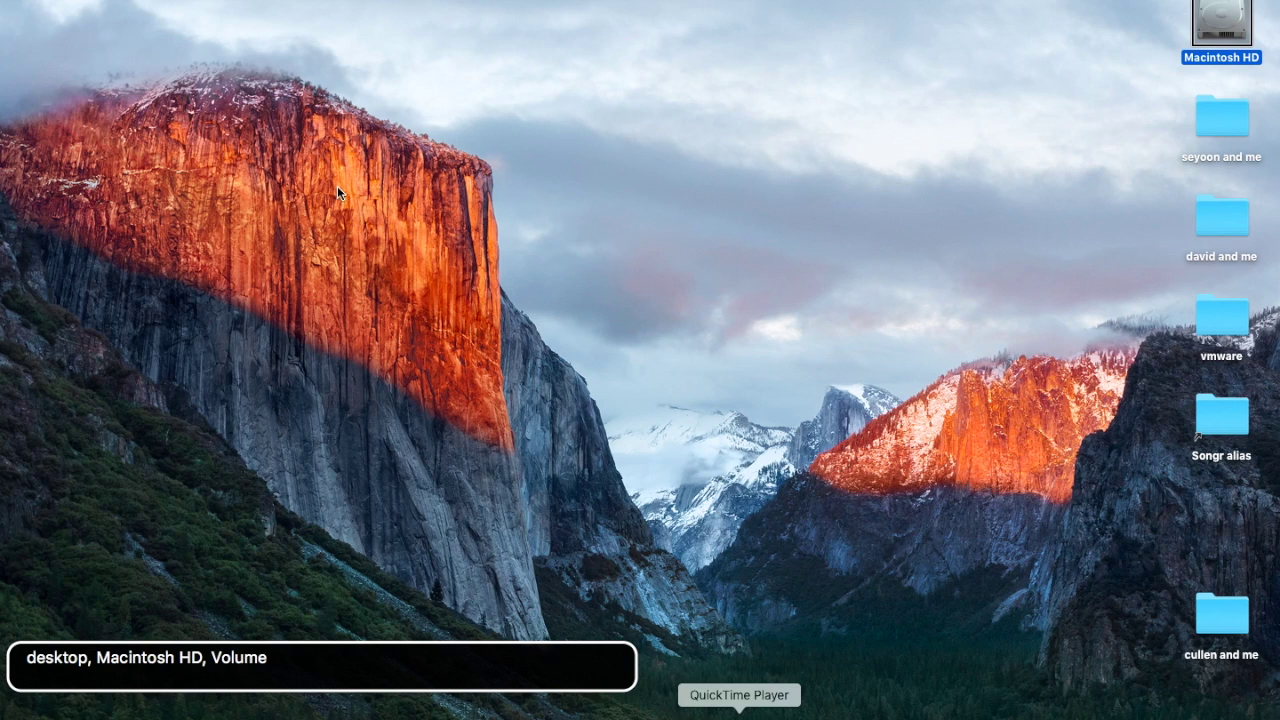
key("ctrl+alt+d")
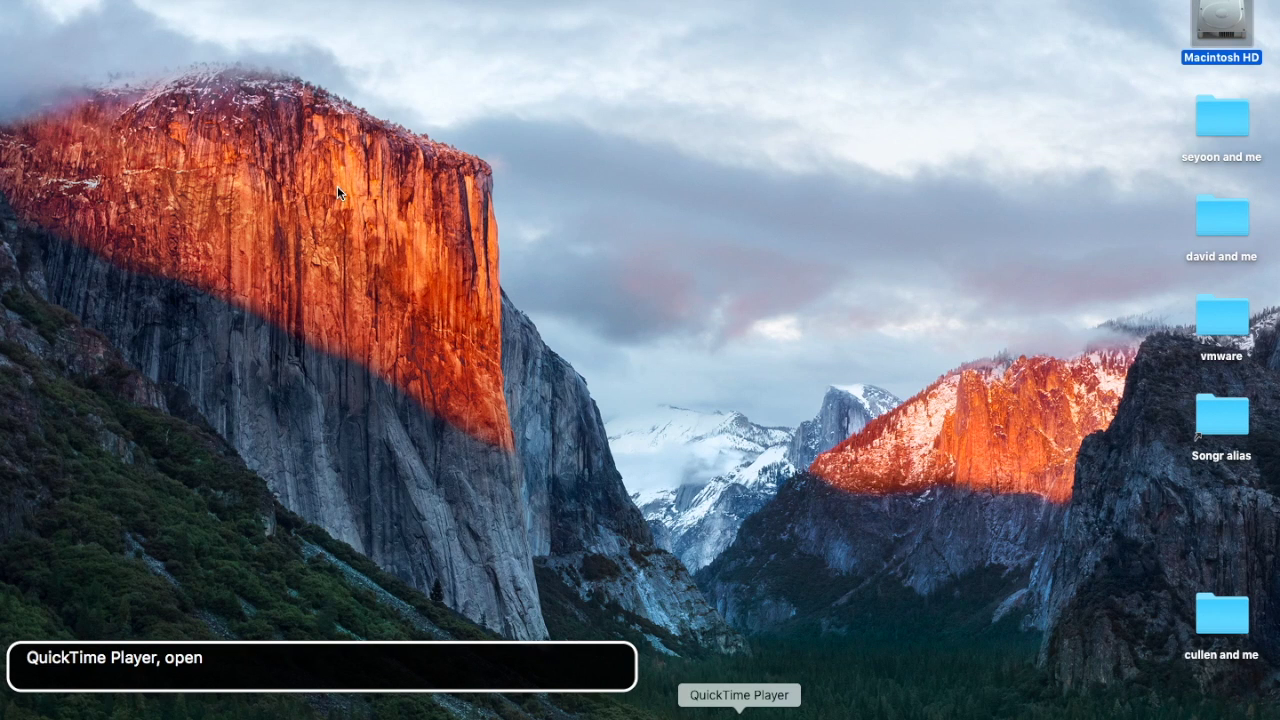
key("Escape")
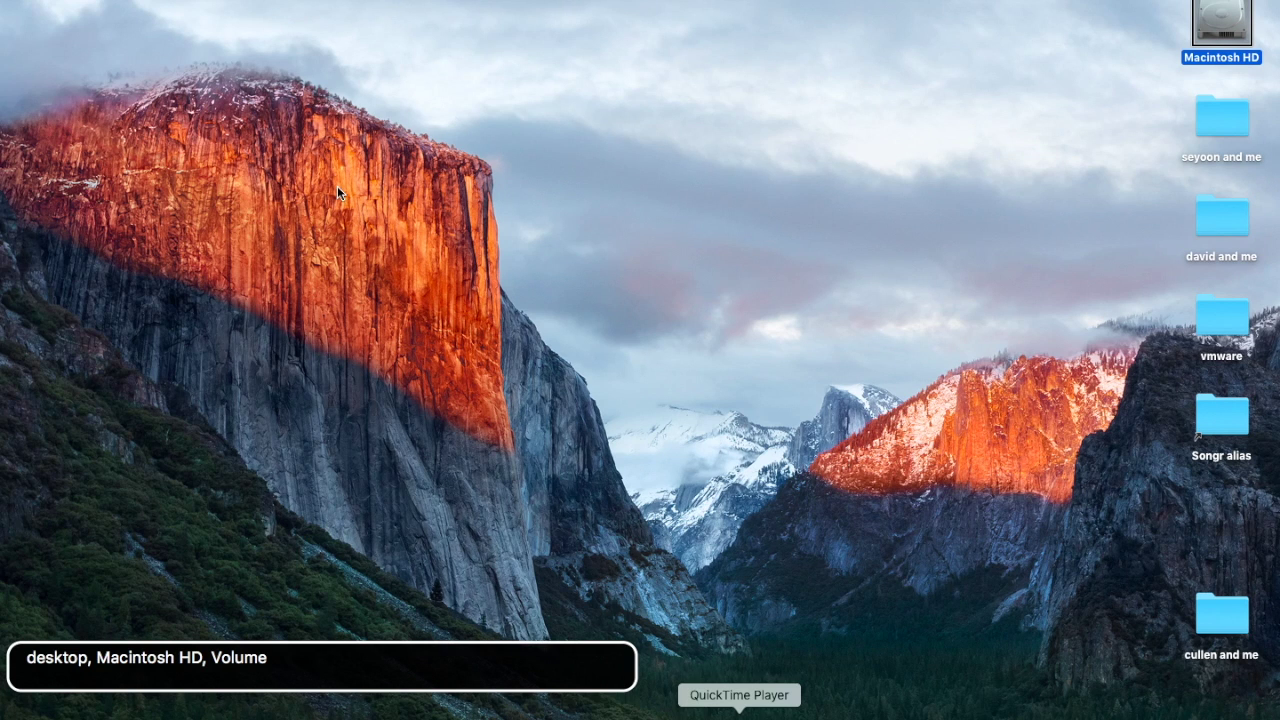
Open VoiceOver Utility and show the Speech category
key("ctrl+alt+F8")
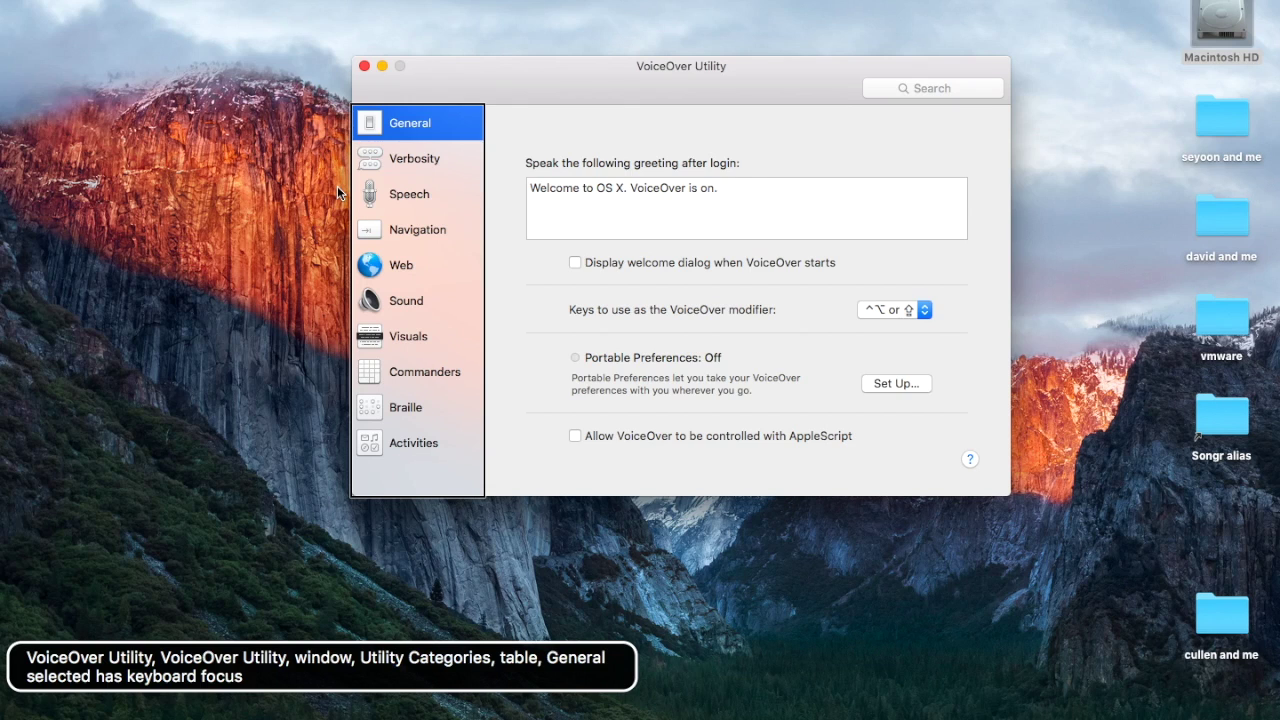
key("Down")
key("Down")
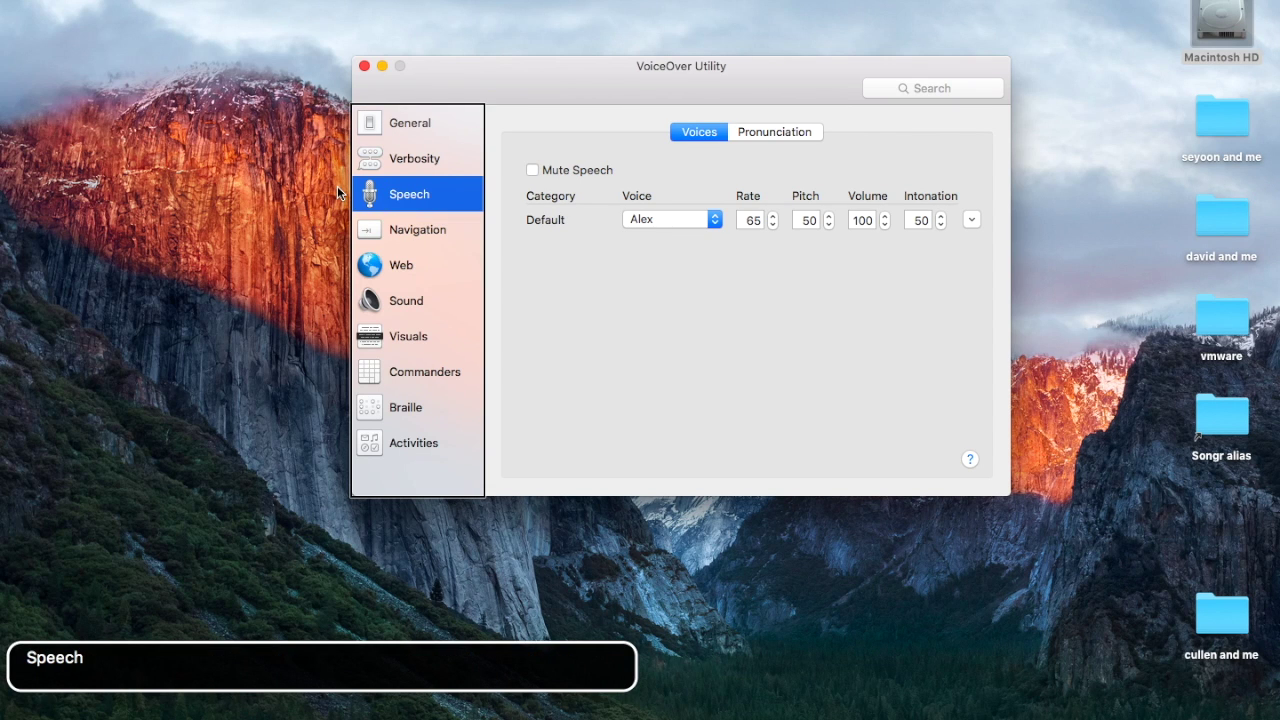
Navigate to the default voice setting in the Speech category and choose Princess
key("ctrl+alt+Right")
key("ctrl+alt+Right")
key("ctrl+alt+Right")
key("ctrl+alt+Right")
key("ctrl+alt+Right")
key("ctrl+alt+Right")
key("ctrl+alt+Right")
key("ctrl+alt+Right")
key("ctrl+alt+Right")
key("ctrl+alt+Right")
key("ctrl+alt+Right")
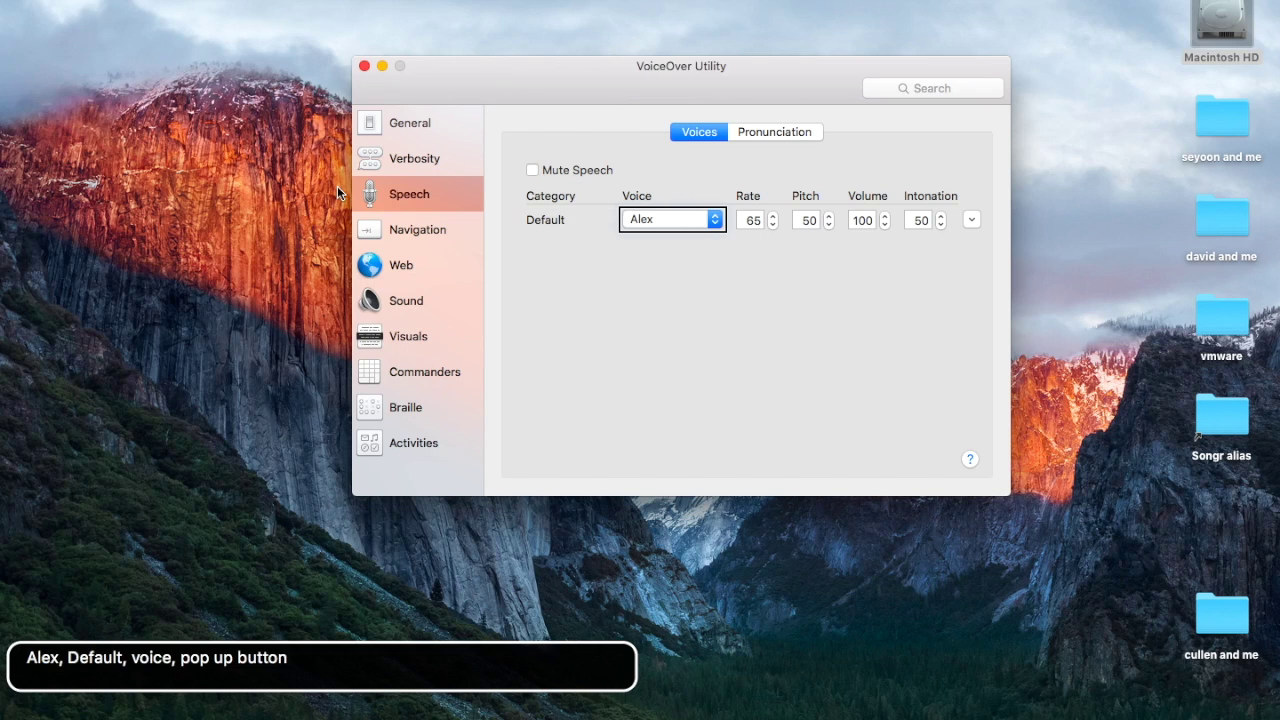
key("ctrl+alt+space")
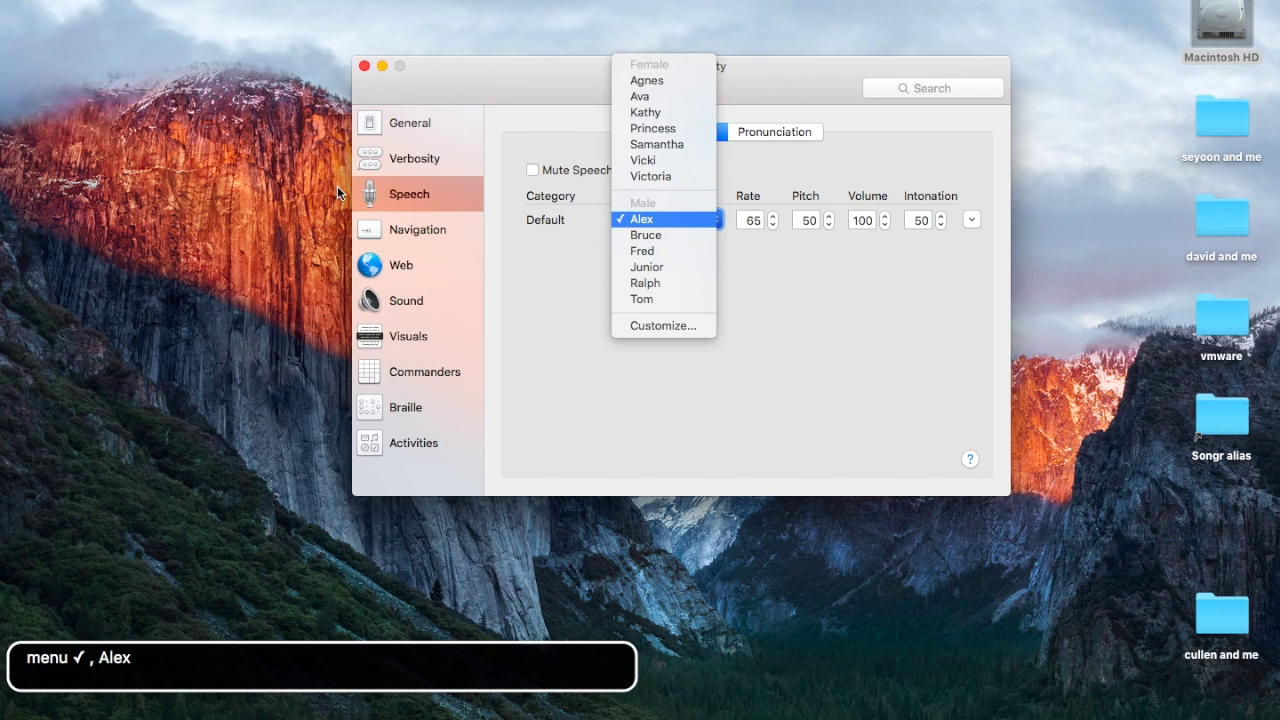
key("p")
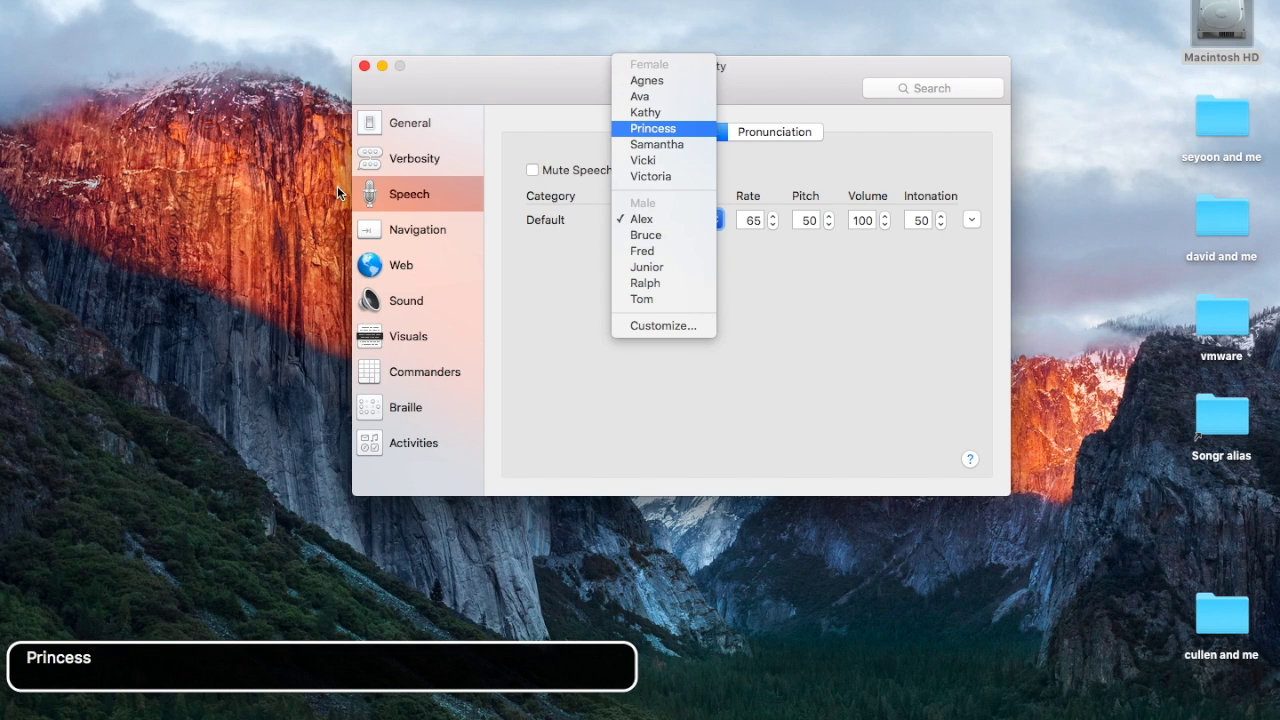
key("ctrl+alt+space")
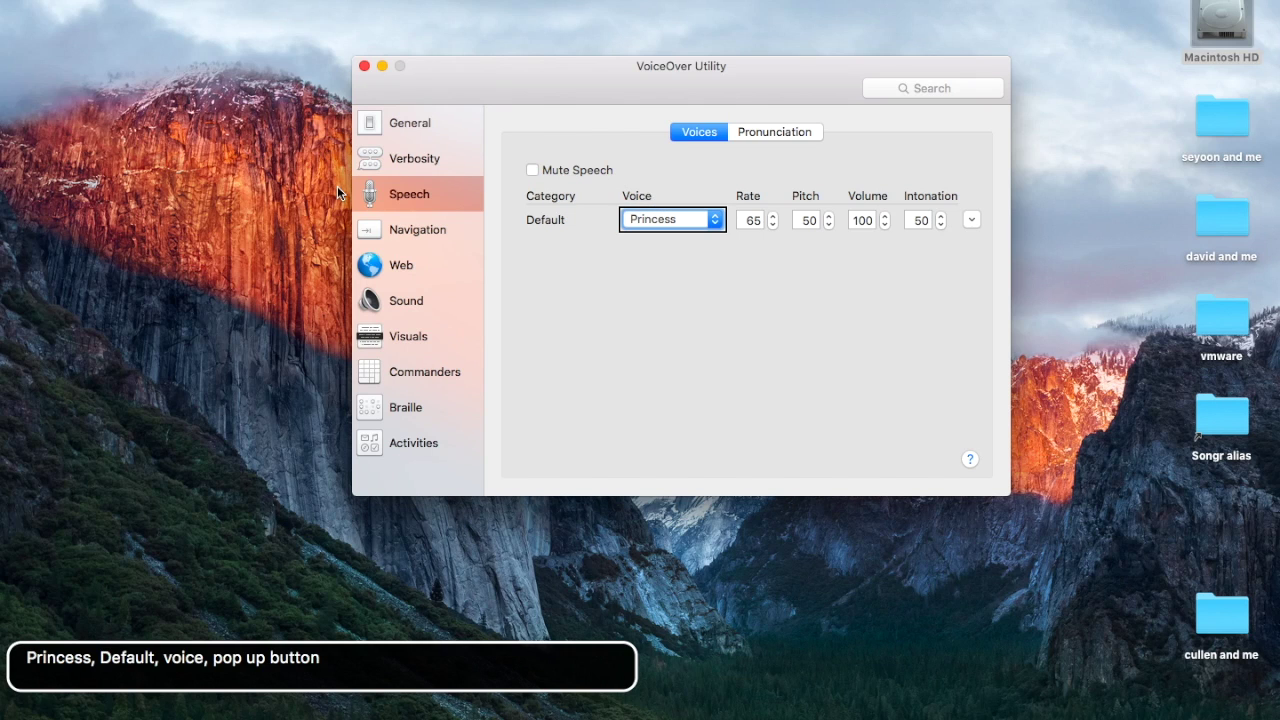
Hear the Default category and rate fields read in the new voice, and return to the voice setting
key("ctrl+alt+Left")
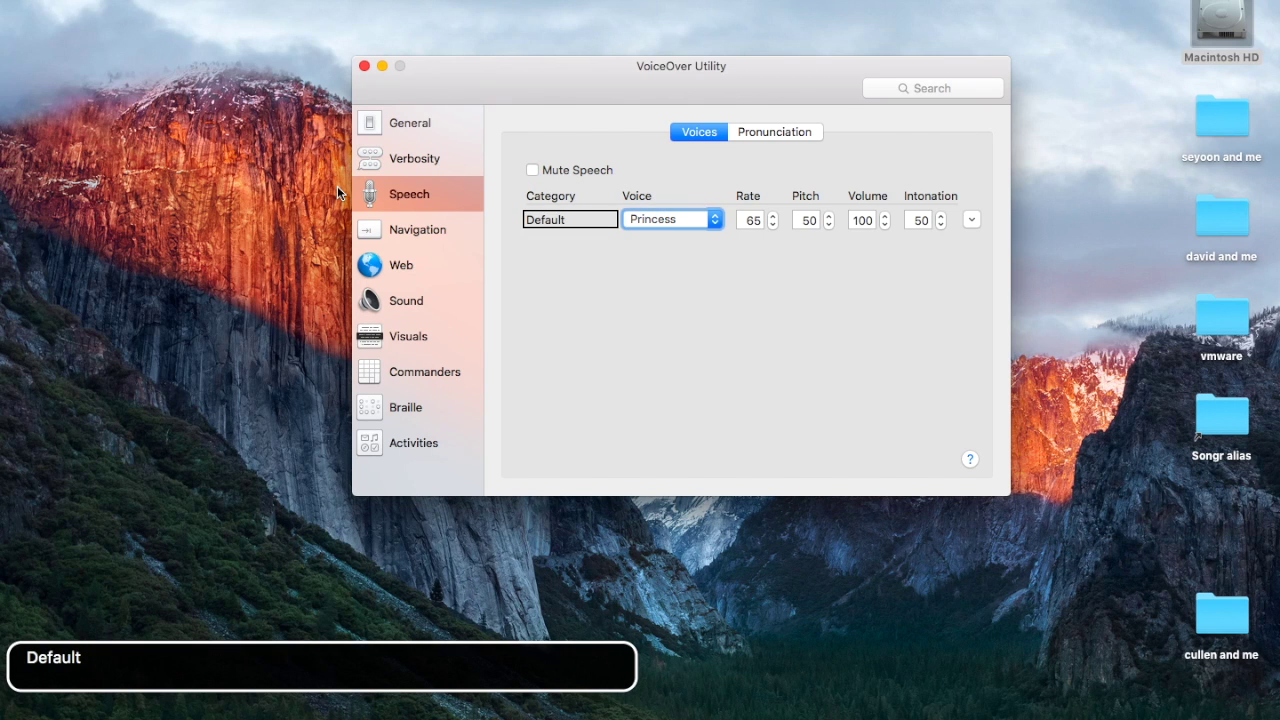
key("ctrl+alt+Right")
key("ctrl+alt+Right")
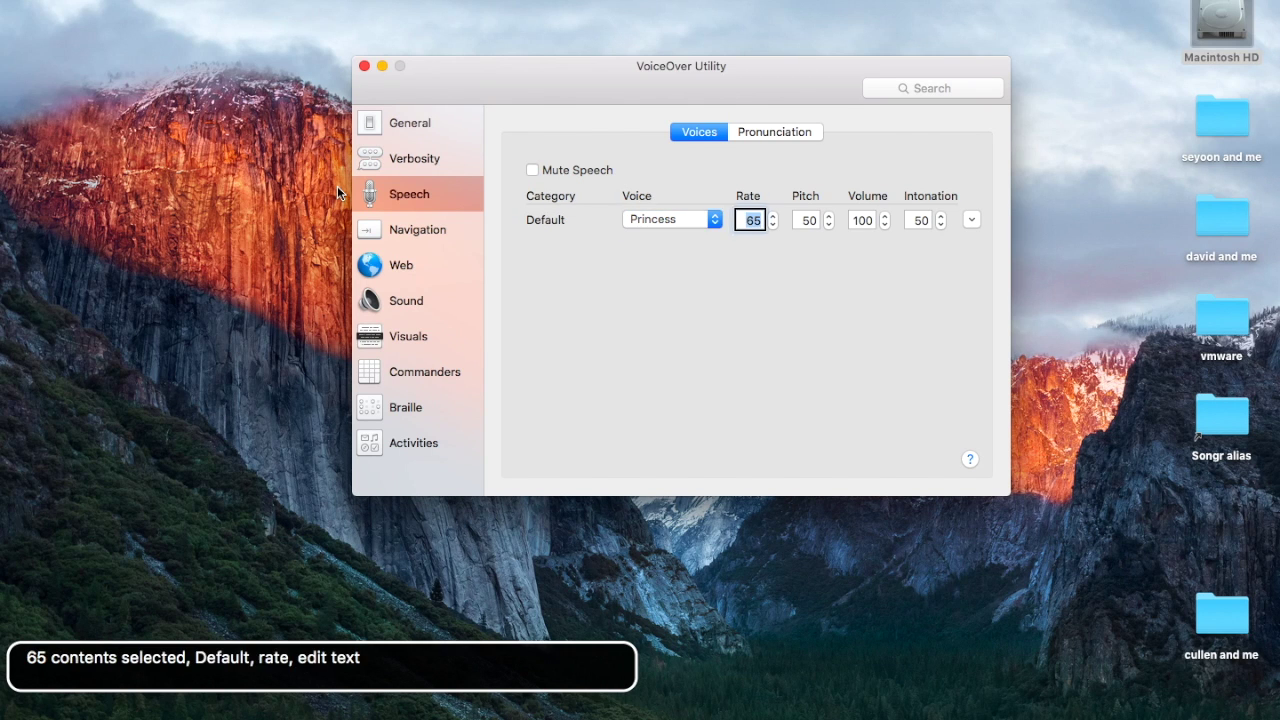
key("ctrl+alt+Left")
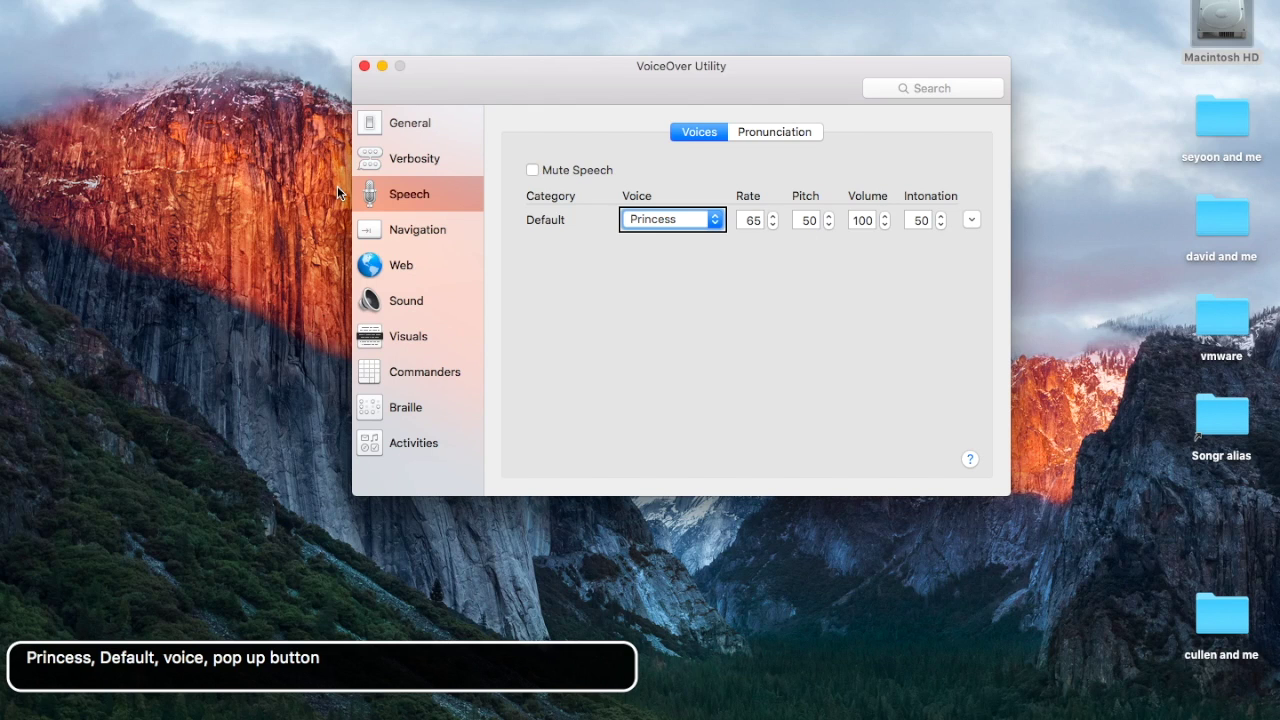
Set the default voice back to Alex and quit VoiceOver Utility
key("ctrl+alt+space")
key("a")
key("l")
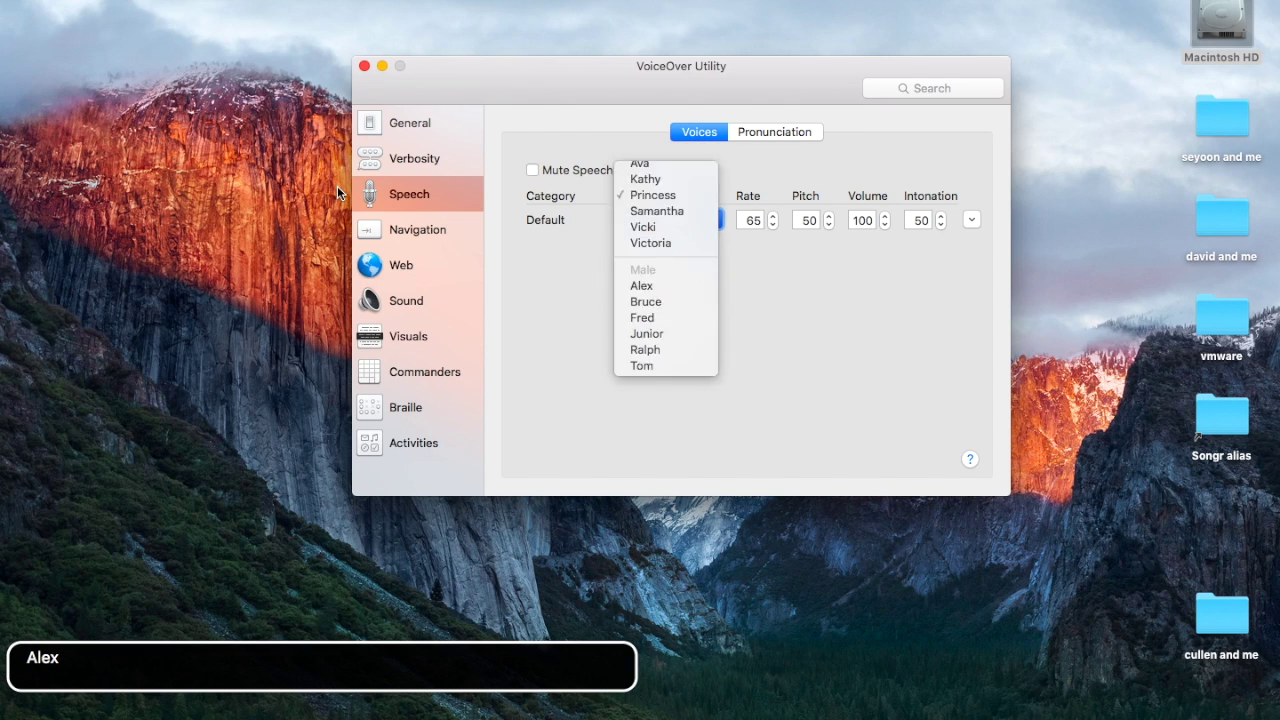
key("ctrl+alt+space")
key("super+q")
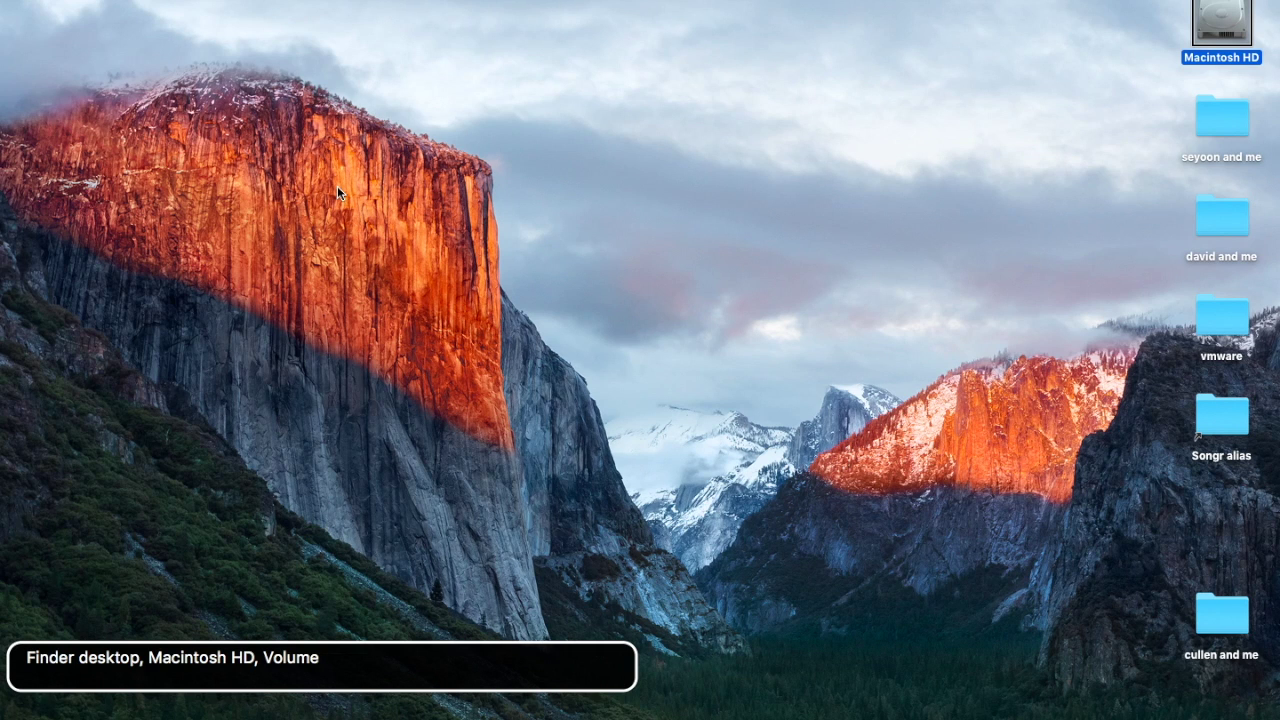
Open System Preferences from the Dock and move the VoiceOver cursor to its toolbar
key("ctrl+alt+d")
key("s")
key("y")
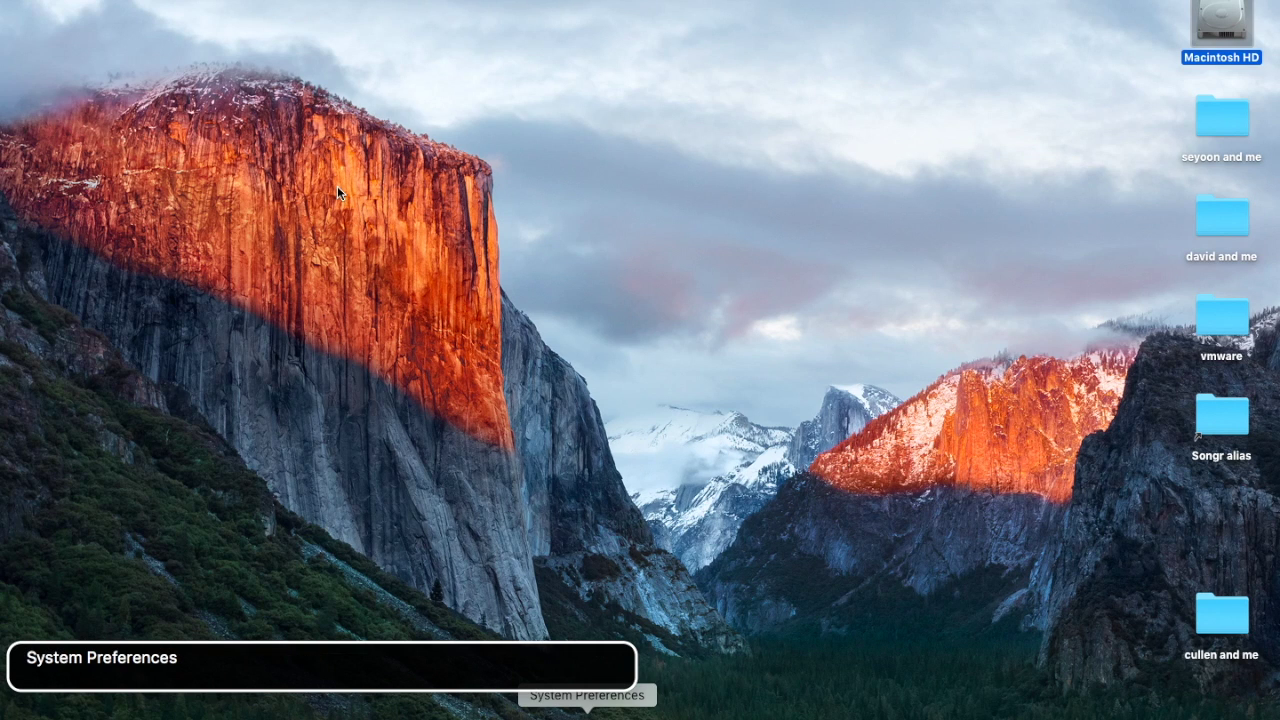
key("Escape")
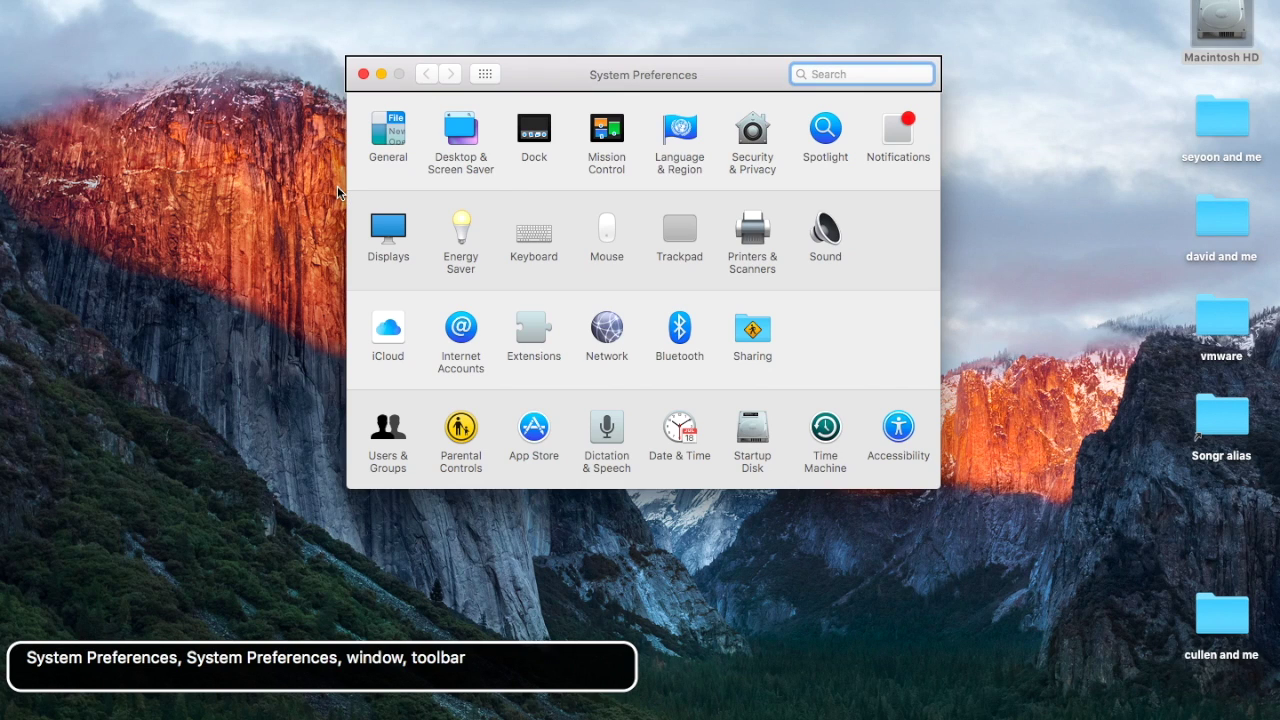
key("ctrl+alt+Right")
key("ctrl+alt+Left")
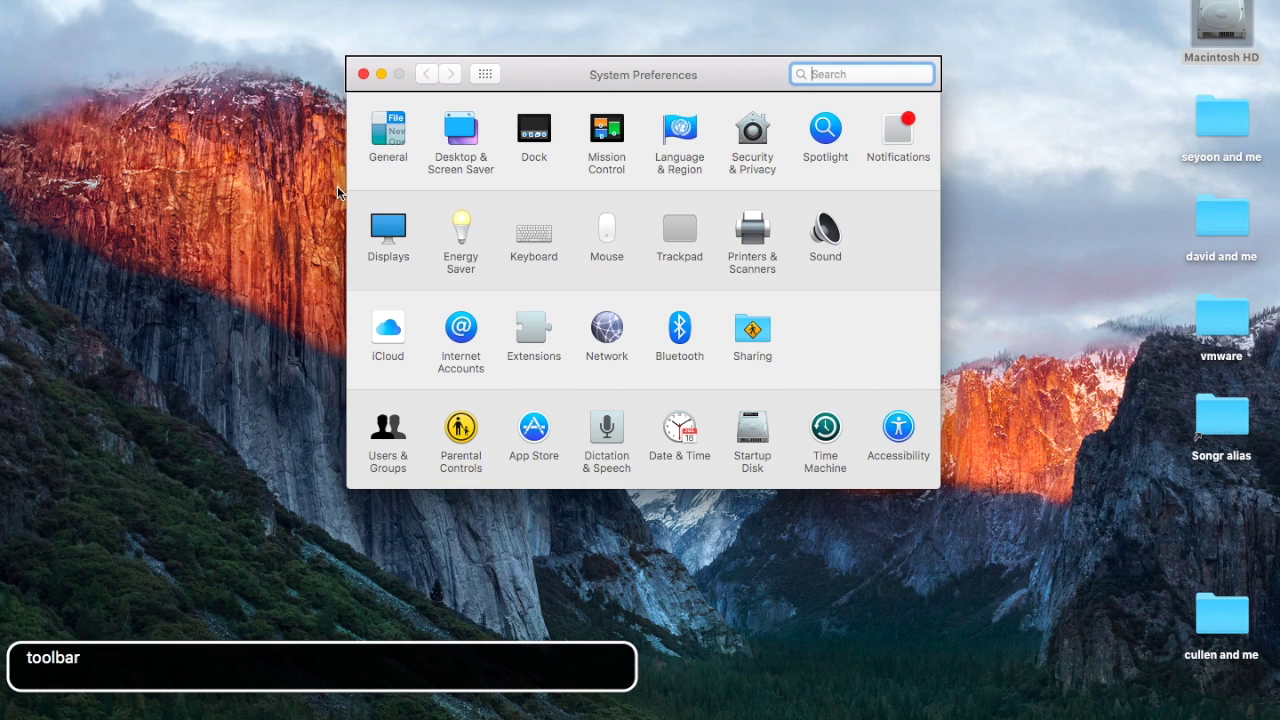
Interact with the preference panes area in VoiceOver, move to the neighbouring pane and back to General, and stop interacting
key("ctrl+alt+Right")
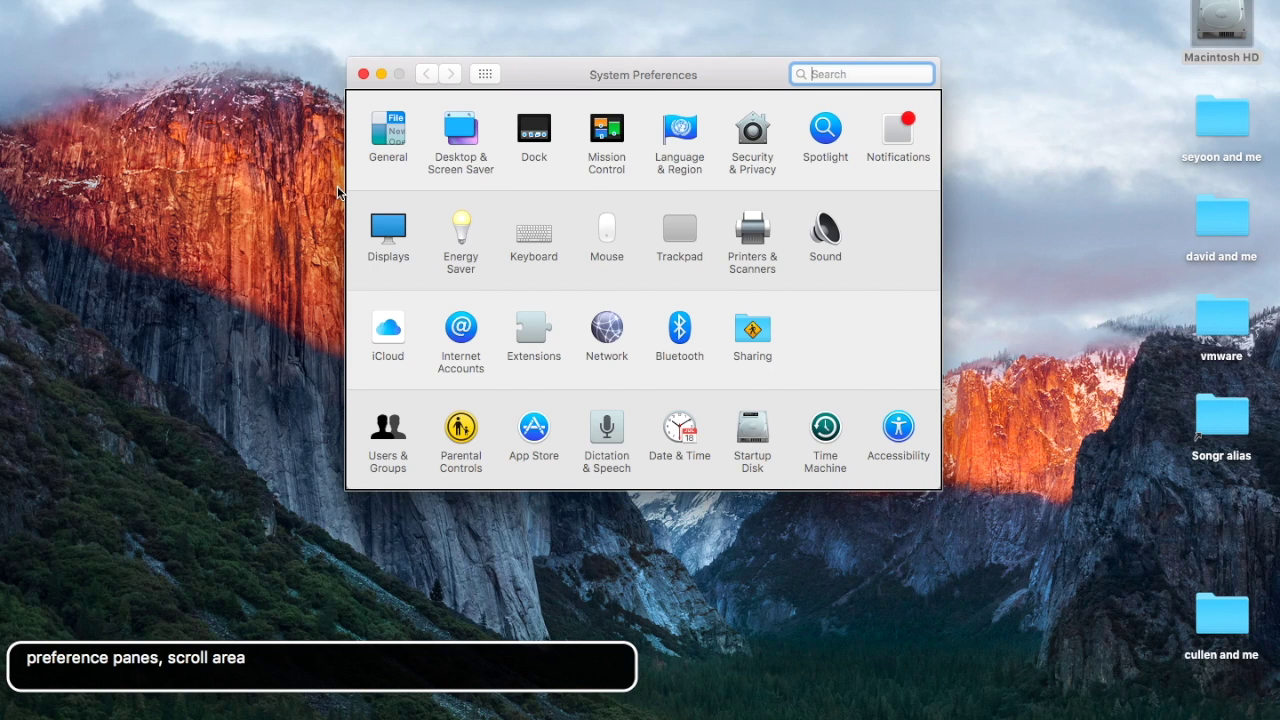
key("ctrl+alt+shift+Down")
key("ctrl+alt+Right")
key("ctrl+alt+Left")
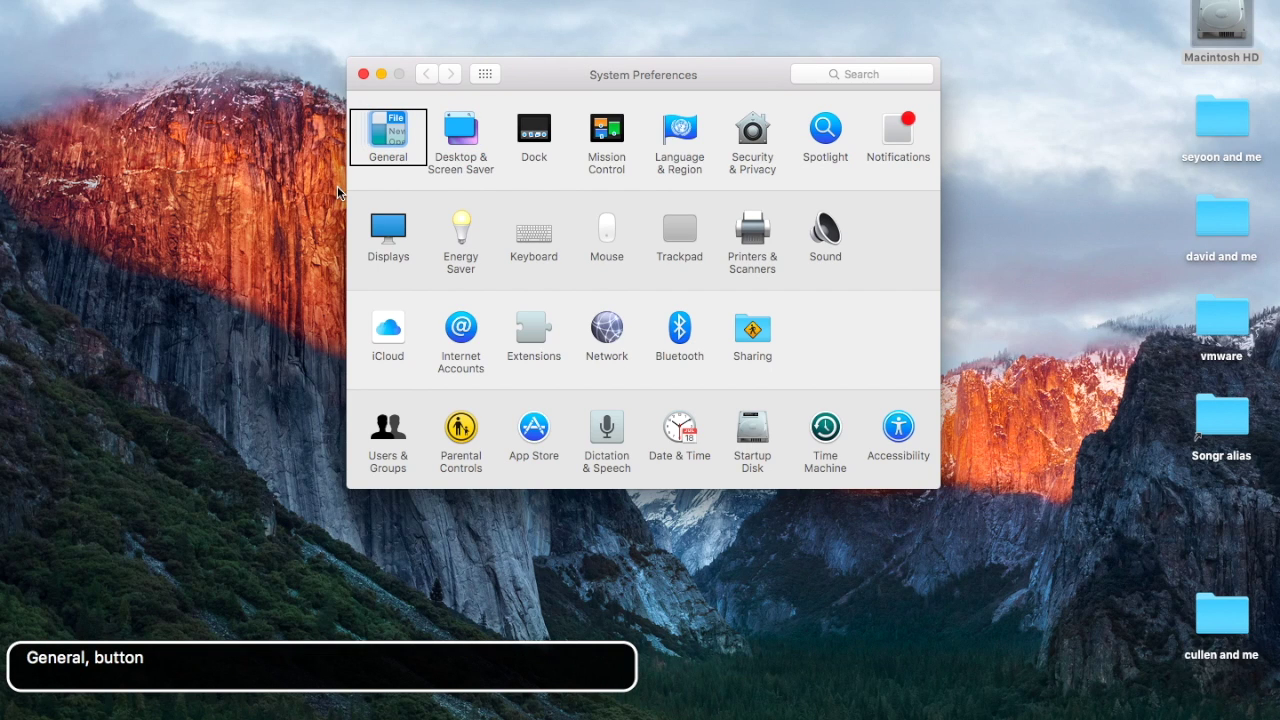
key("ctrl+alt+shift+Up")
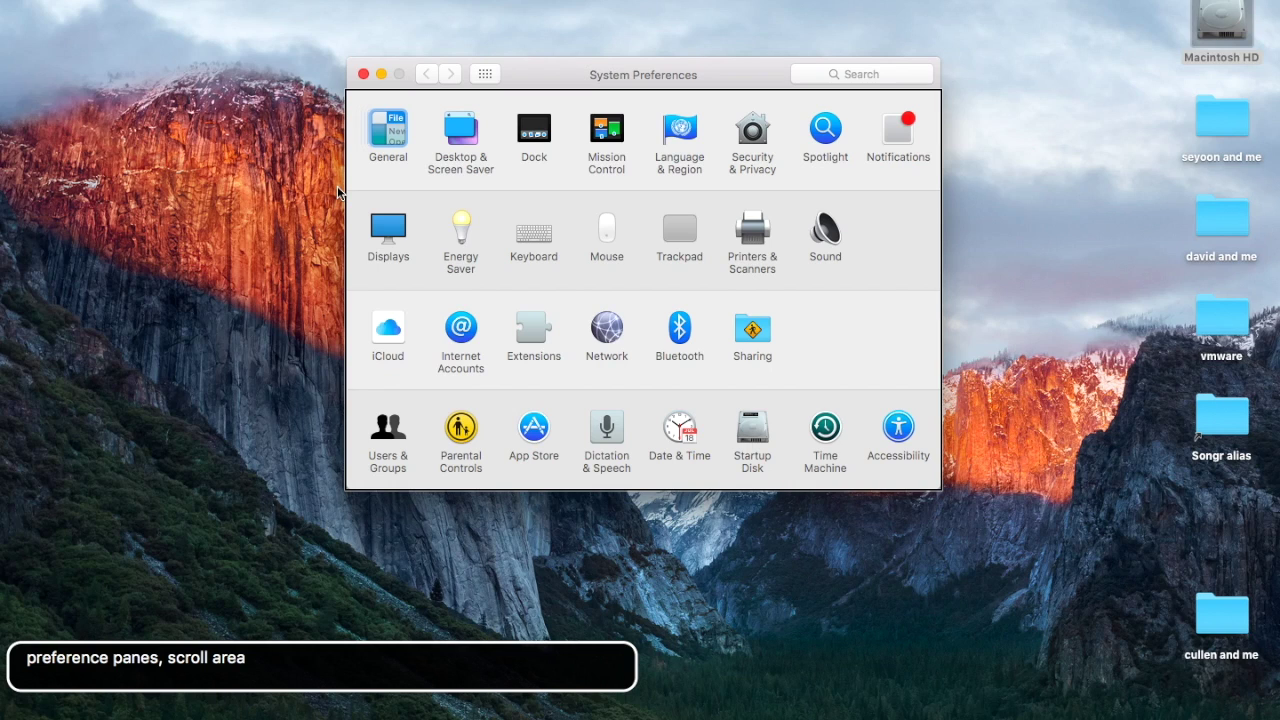
Interact with the preference panes area again, move across its first items, stop interacting, and quit System Preferences
key("ctrl+alt+shift+Down")
key("ctrl+alt+Right")
key("ctrl+alt+Left")
key("ctrl+alt+shift+Up")
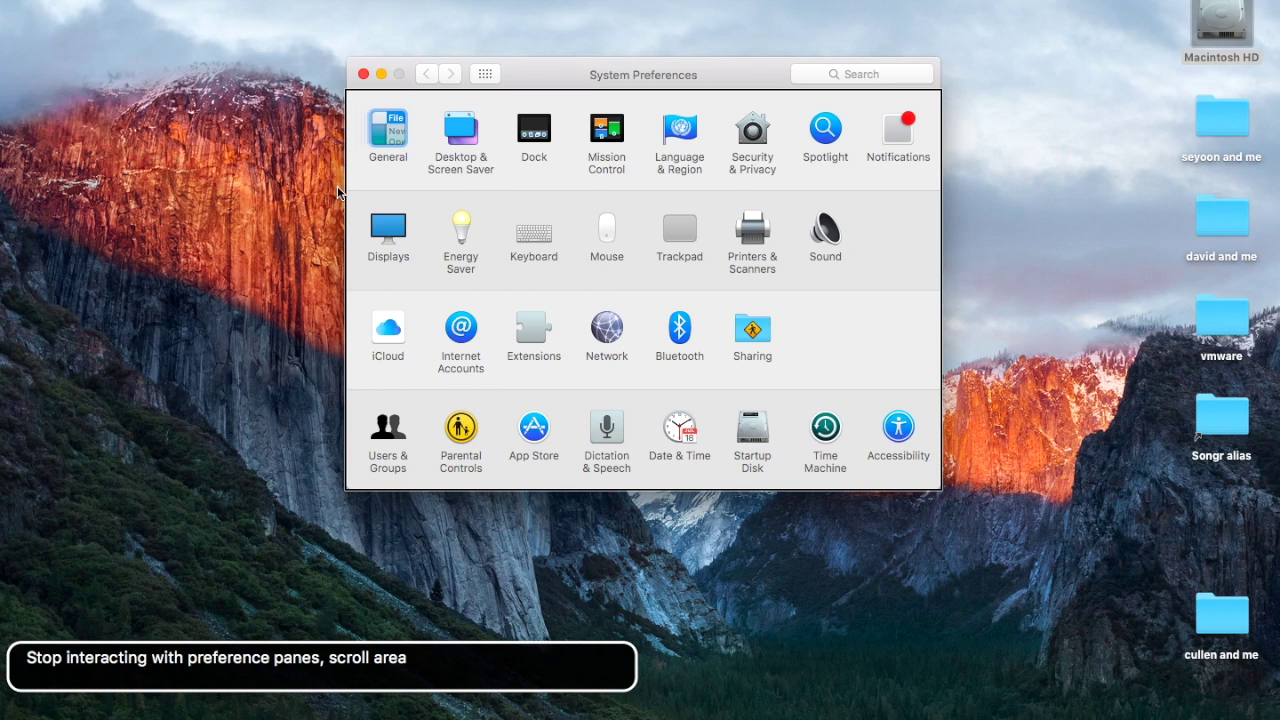
key("super+q")
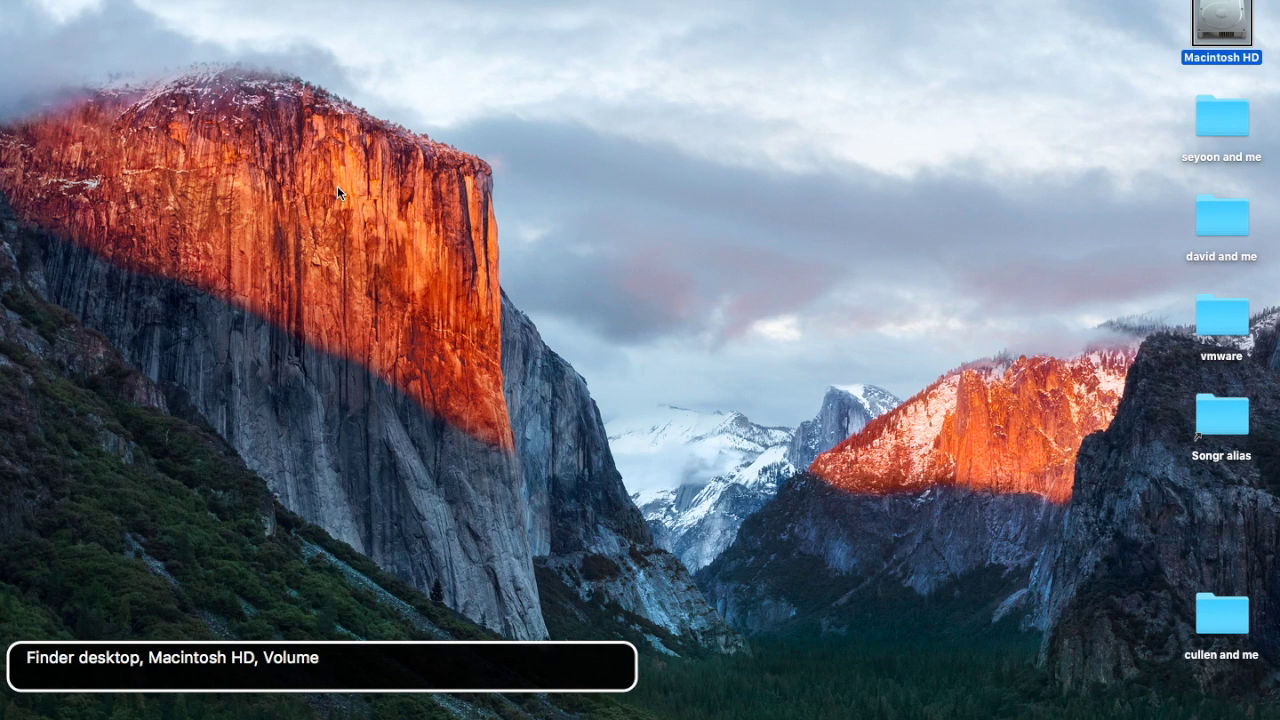
Move the VoiceOver cursor to the Dock and open Safari from it
key("ctrl+alt+d")
key("Left")
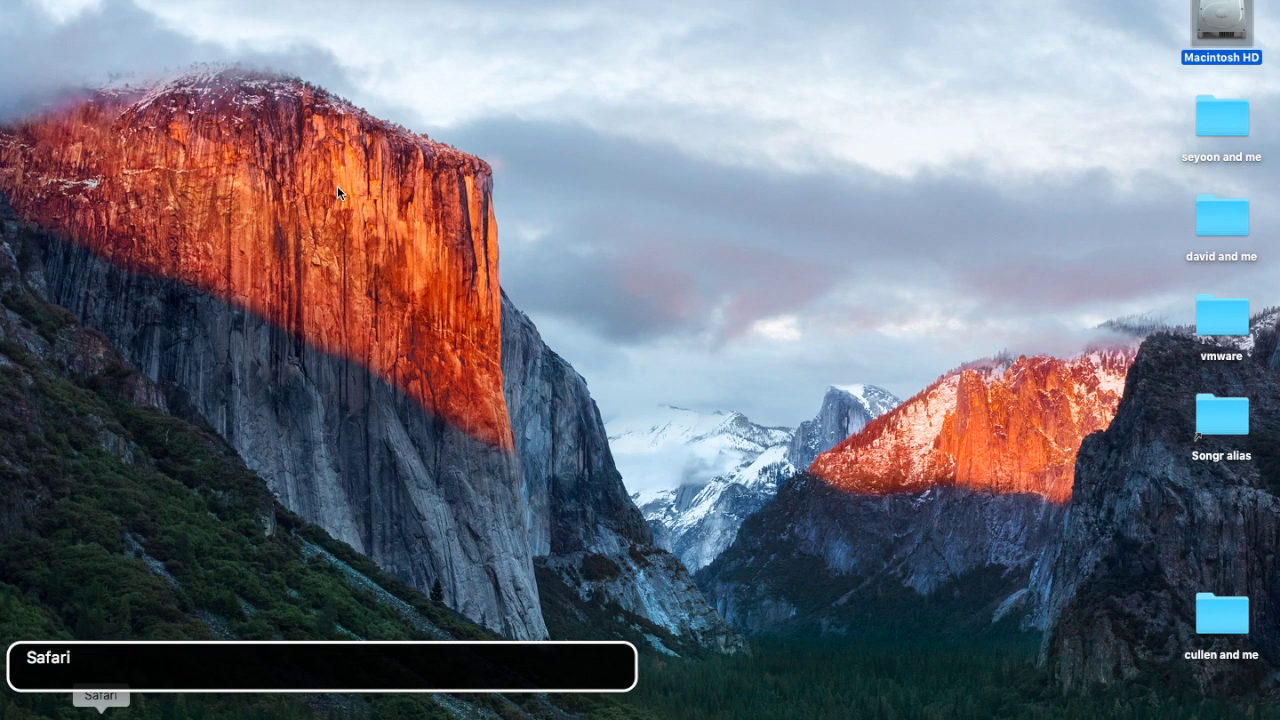
key("Return")
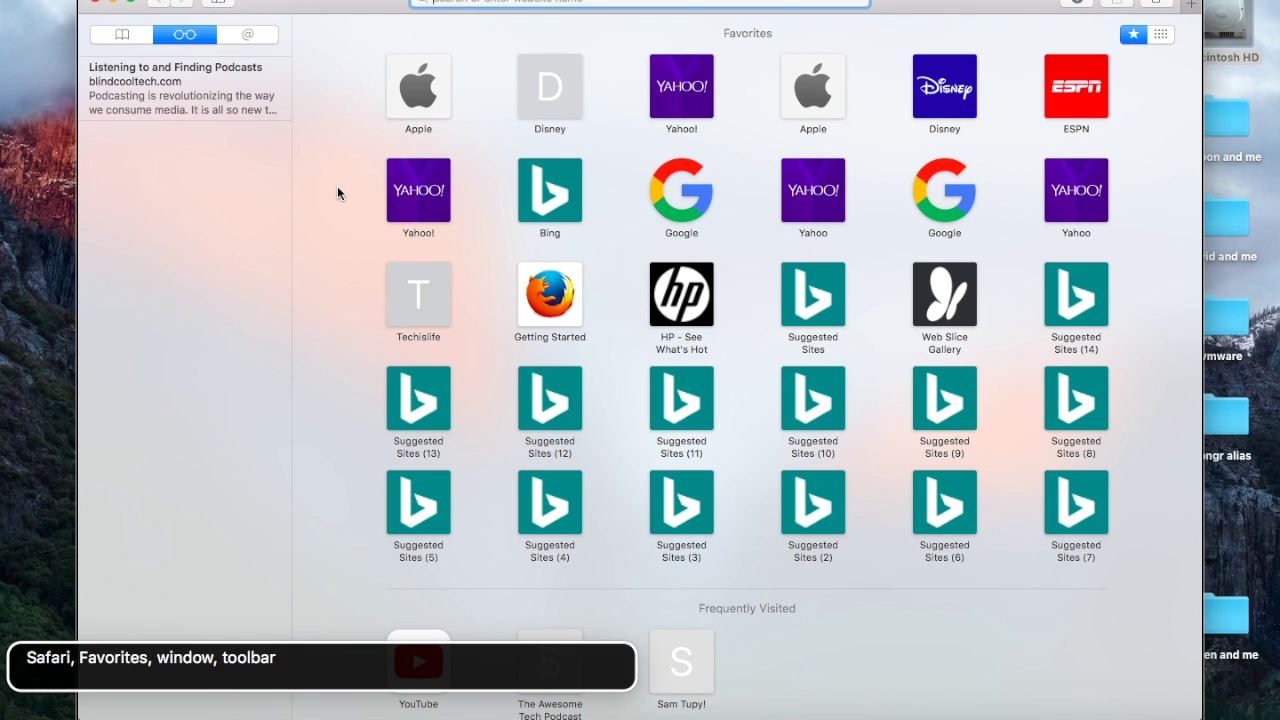
Open two new Safari tabs and close them again
key("super+t")
key("super+t")
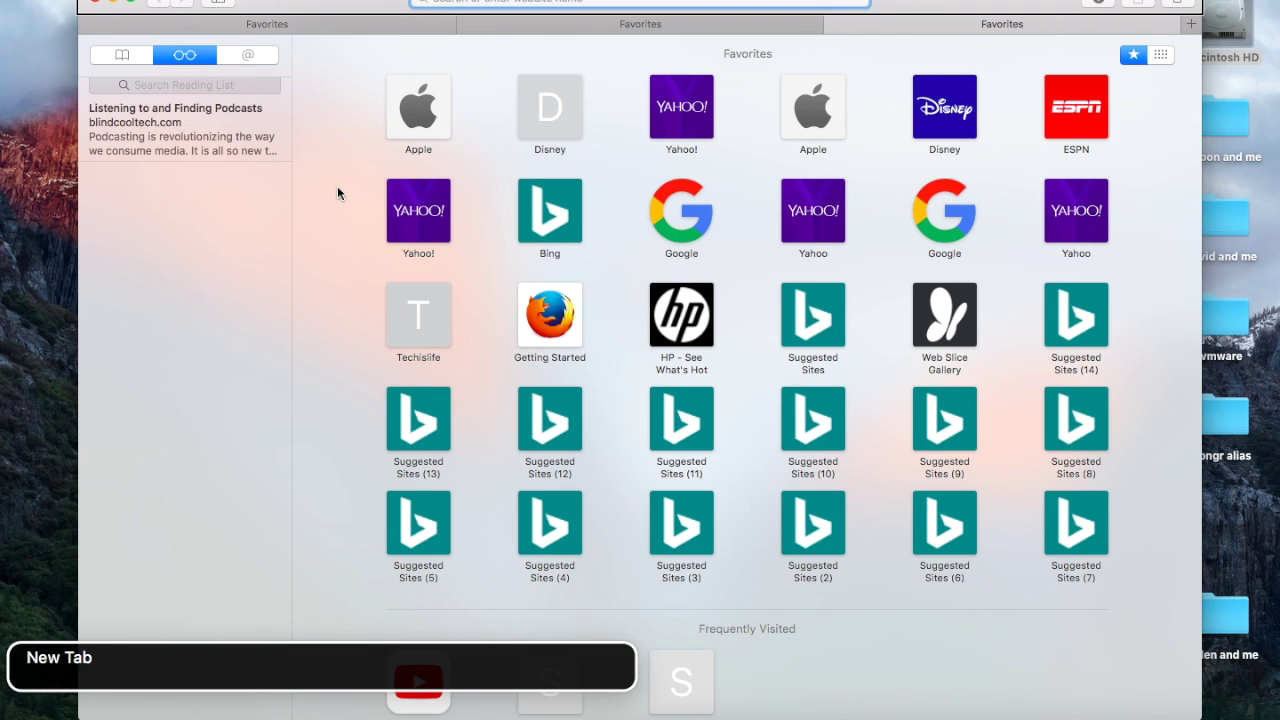
key("super+w")
key("super+w")
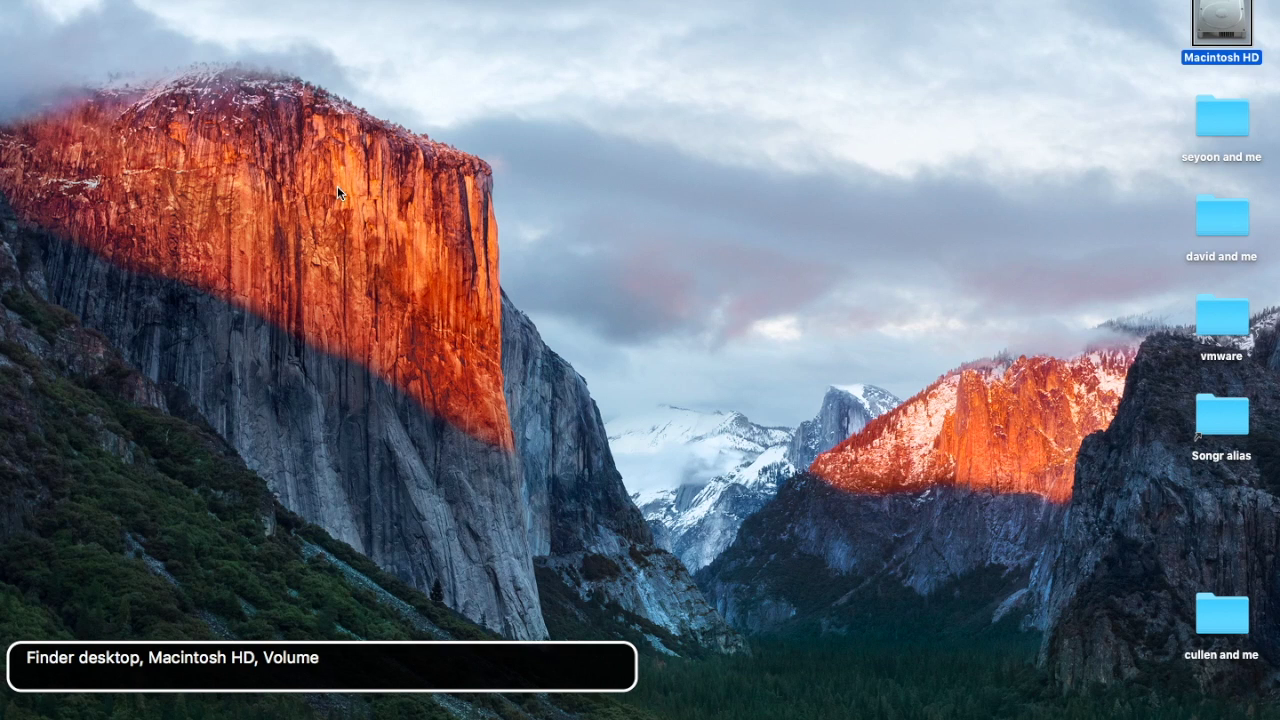
Move the VoiceOver cursor from the Finder desktop to the Stop Recording status menu in Menu Extras
key("ctrl+super+n")
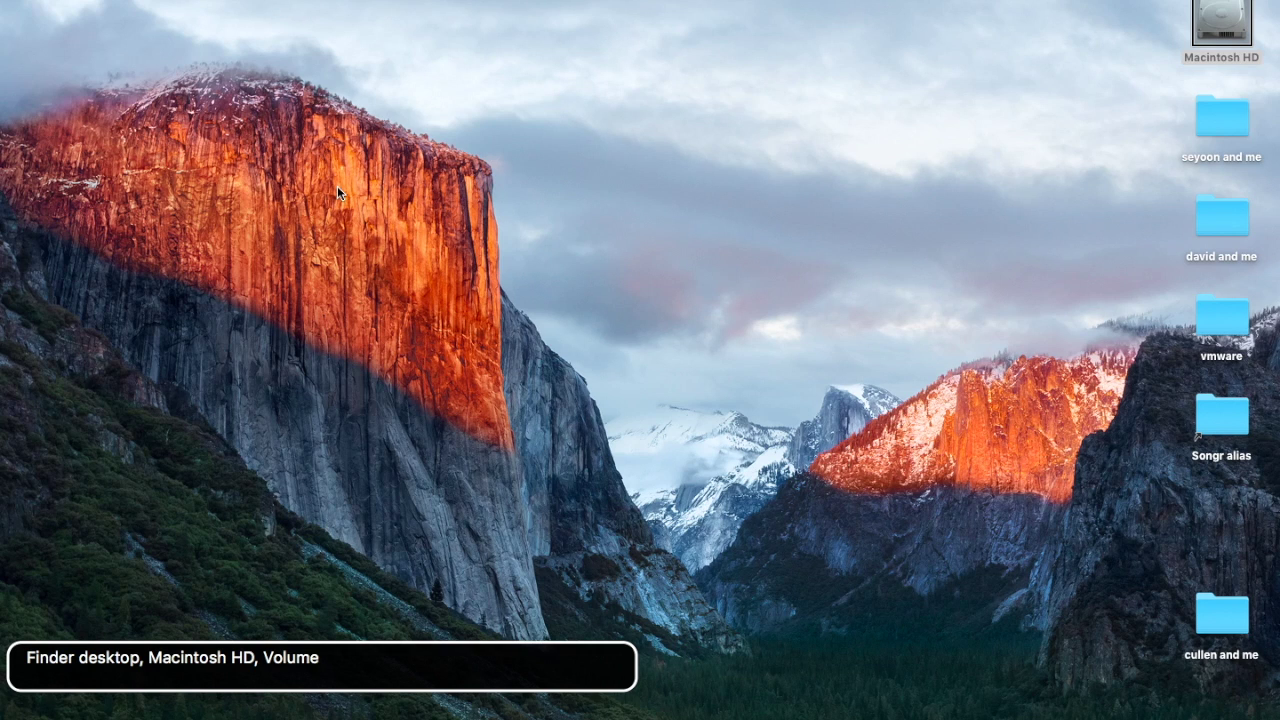
key("ctrl+alt+m")
key("ctrl+alt+m")
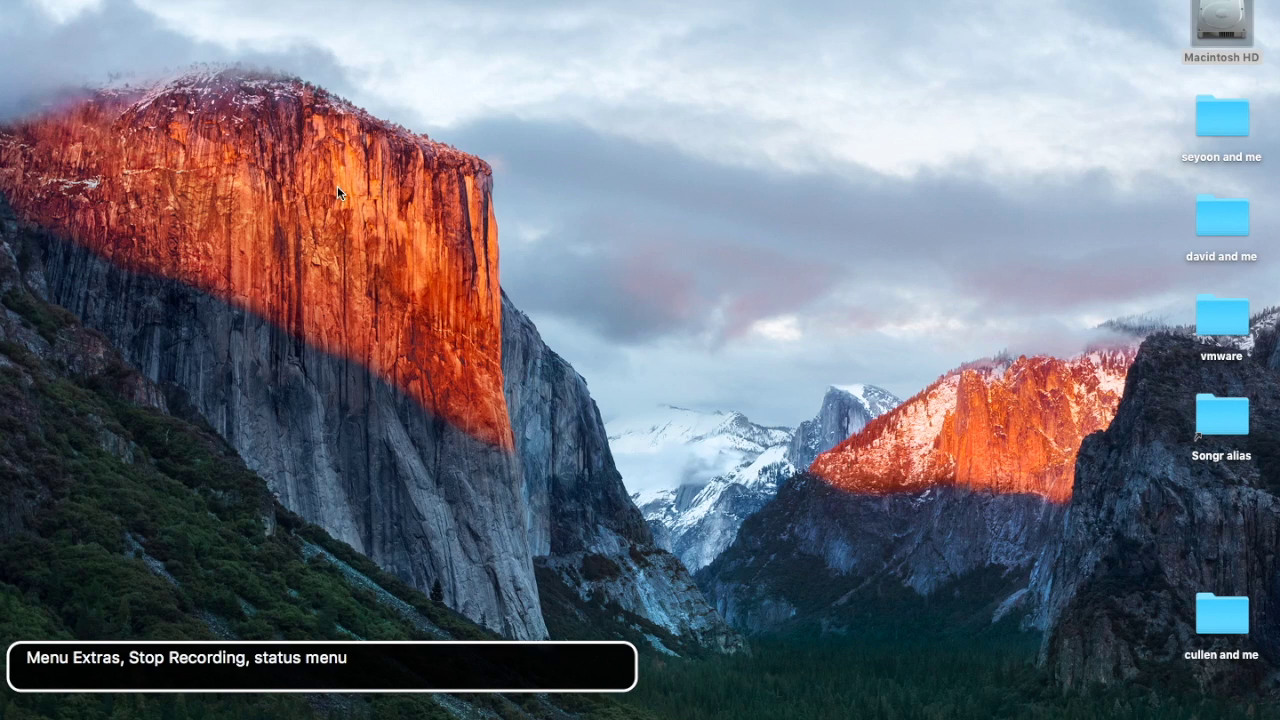